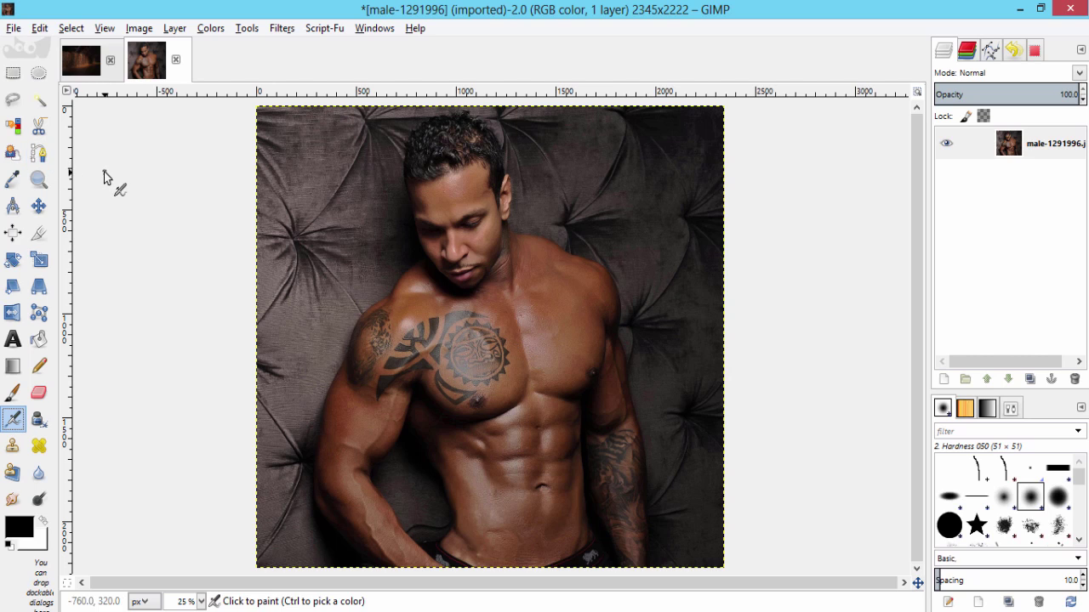
With the Paths tool, place anchors up the outer edge of the man's left arm.
click(38, 153)
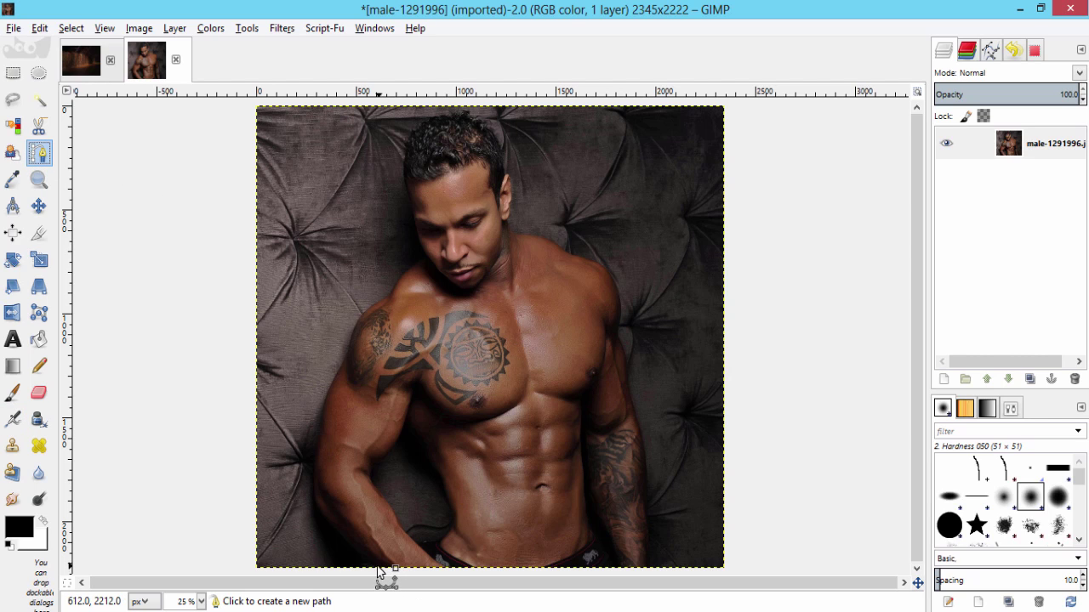
ctrl+scroll(374, 574, up, 3)
click(300, 569)
click(209, 487)
click(146, 412)
click(140, 355)
click(142, 261)
Continue the path up to the tattooed left shoulder, curving around it.
scroll(151, 321, up, 3)
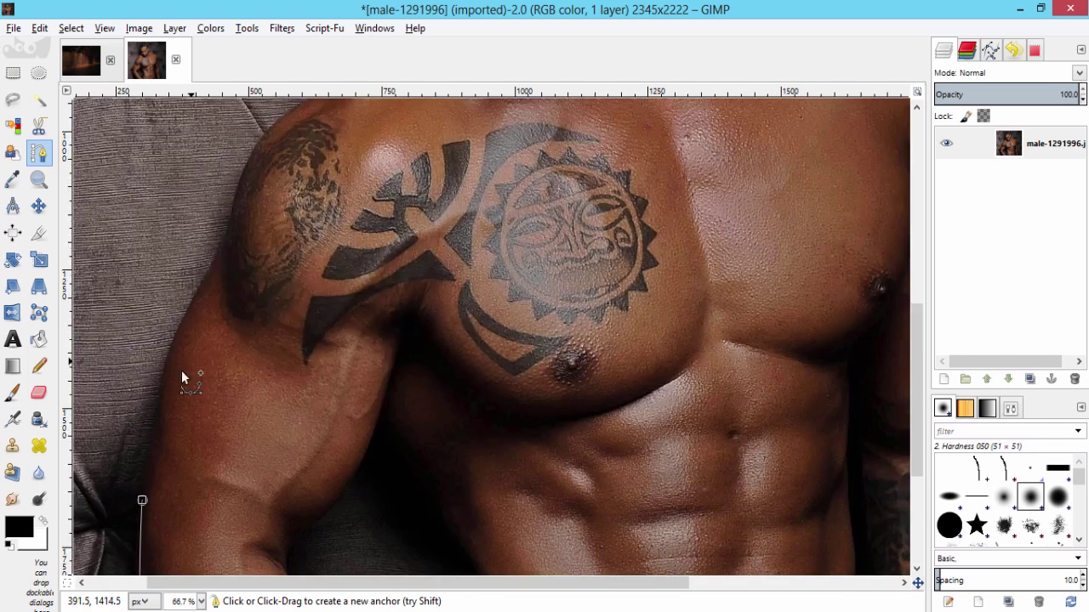
click(151, 322)
click(160, 274)
scroll(159, 237, up, 3)
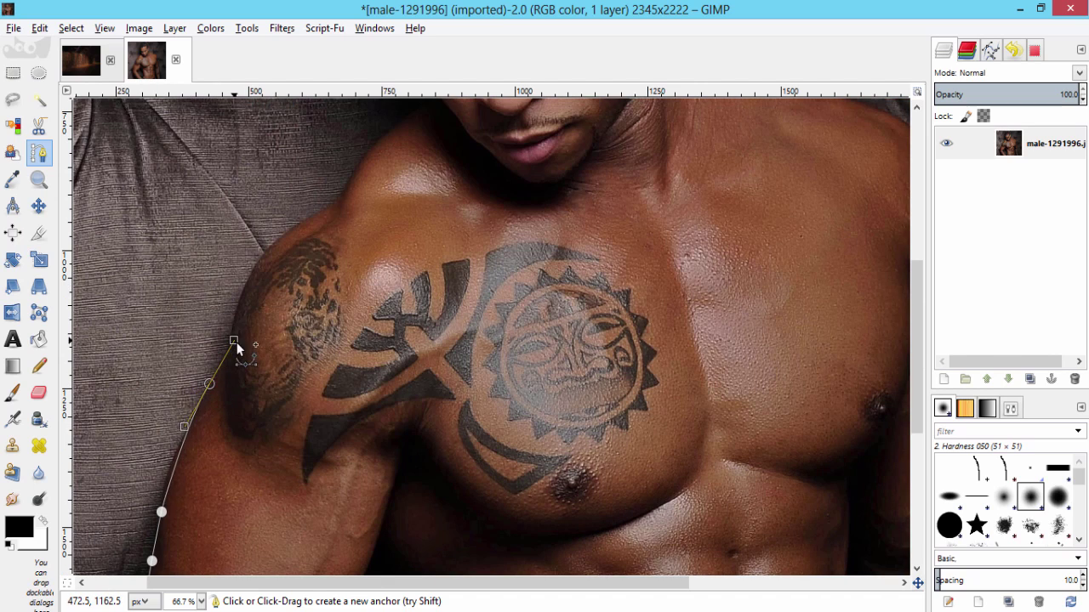
click(186, 432)
click(209, 388)
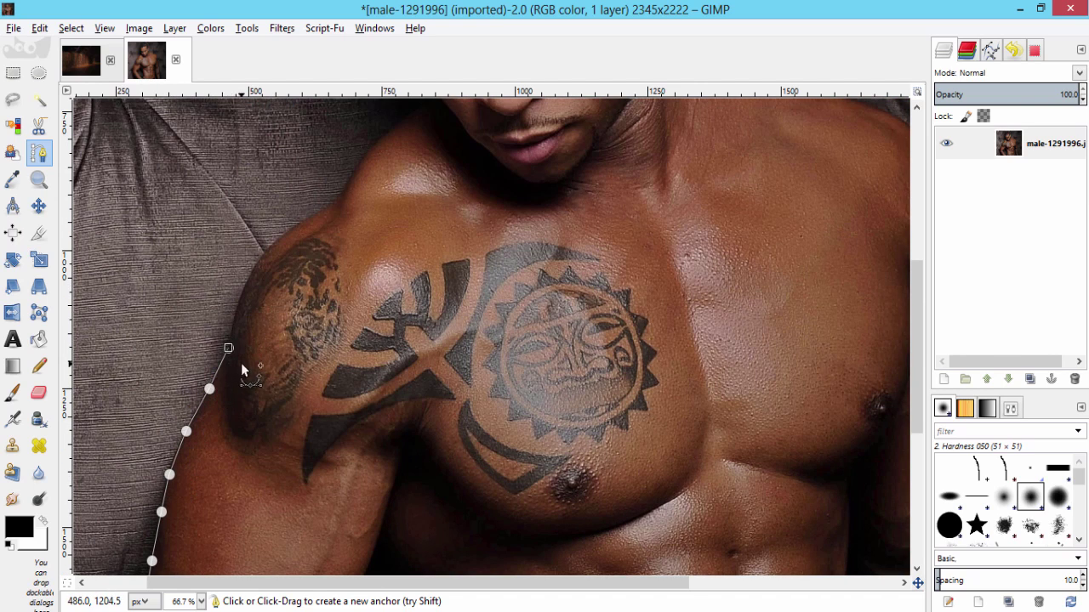
drag(231, 343, 234, 330)
Trace the path along the left shoulder to where it meets the neck.
click(237, 304)
click(266, 252)
click(296, 223)
click(331, 204)
click(346, 187)
Extend the path up the side of the neck and face.
scroll(345, 187, up, 3)
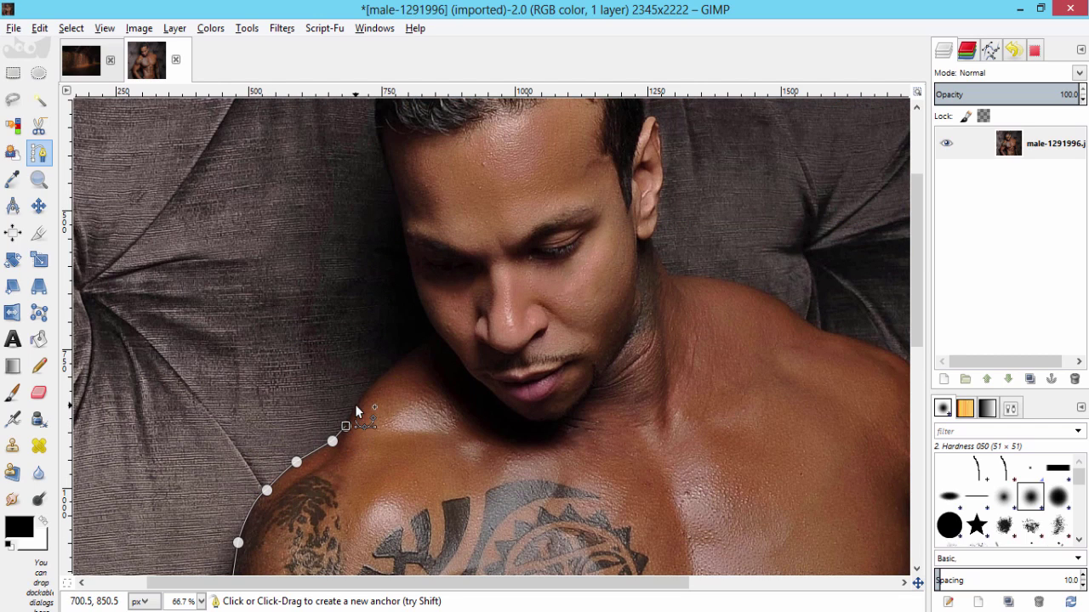
click(434, 336)
scroll(437, 340, up, 2)
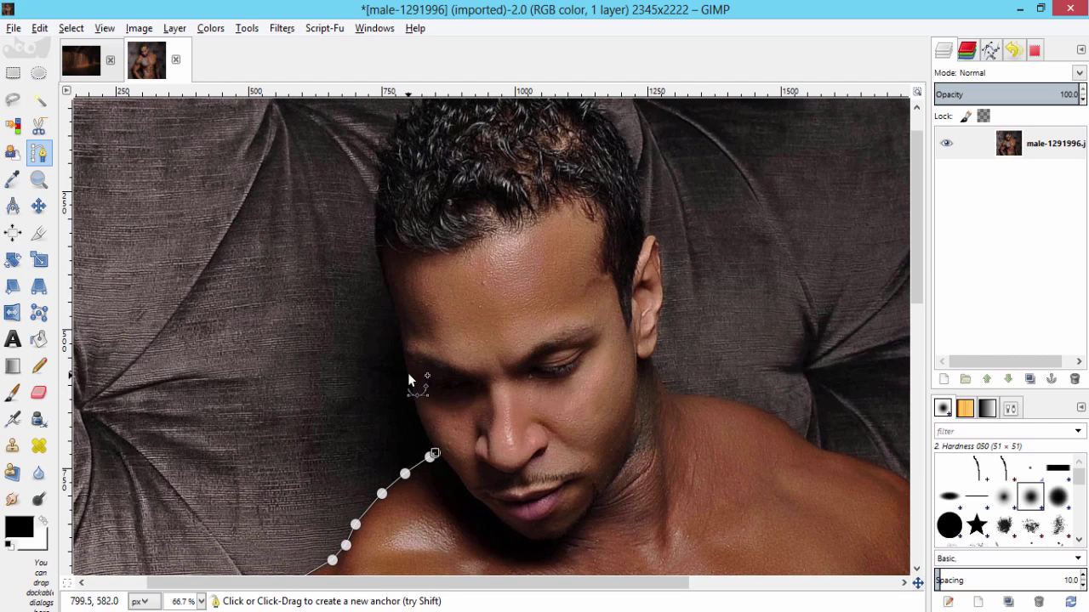
drag(407, 371, 402, 341)
click(393, 309)
click(389, 293)
scroll(376, 306, up, 1)
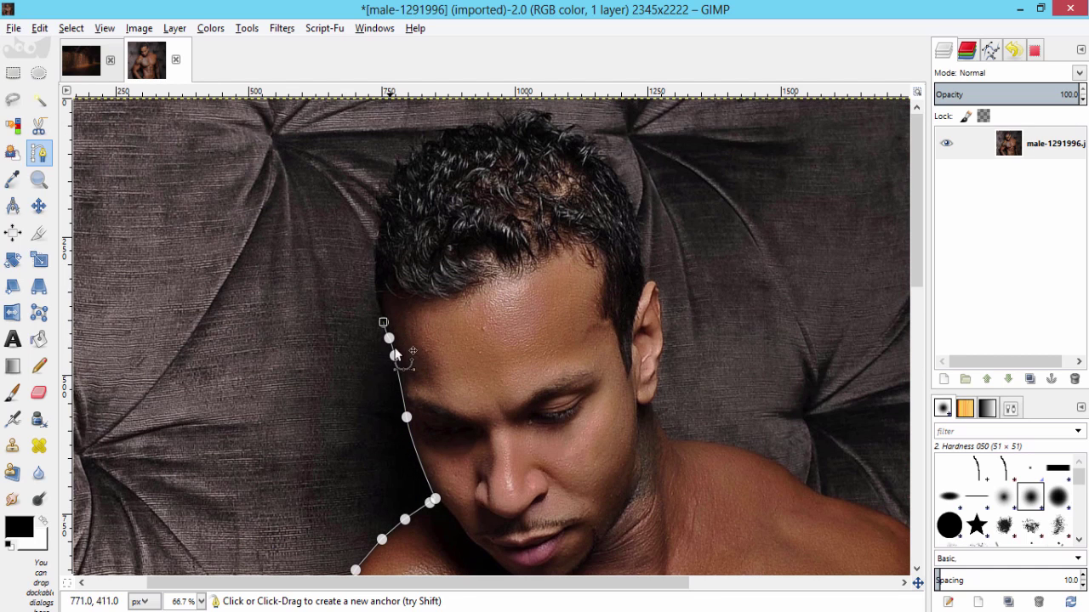
Trace up the left edge of the hair and over the top of the head.
click(374, 254)
click(379, 232)
click(384, 212)
click(382, 195)
click(392, 174)
click(431, 141)
click(451, 132)
click(491, 122)
Trace across the top of the hair and down its right edge.
click(520, 117)
click(556, 128)
click(569, 137)
click(602, 159)
click(625, 192)
click(634, 219)
click(642, 268)
click(644, 287)
Add anchors down the outer edge of the right ear.
scroll(653, 285, down, 3)
click(651, 160)
click(654, 169)
click(659, 183)
click(660, 201)
click(662, 220)
click(659, 240)
click(657, 253)
Trace from below the ear down the neck and along the right shoulder line.
click(654, 270)
click(648, 277)
click(648, 285)
click(665, 317)
scroll(516, 338, right, 4)
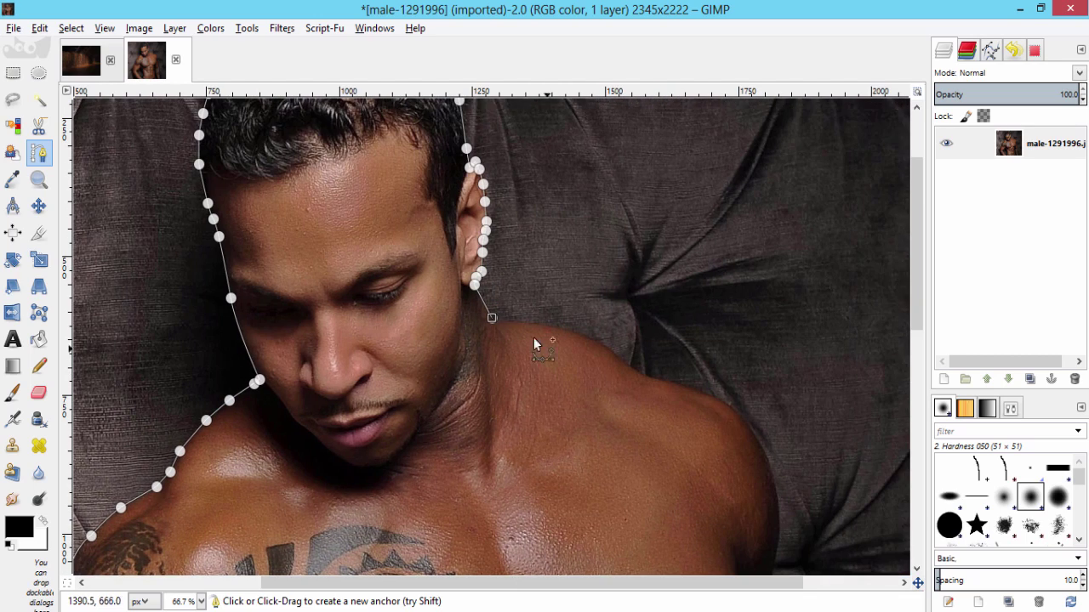
click(505, 321)
click(552, 329)
click(606, 346)
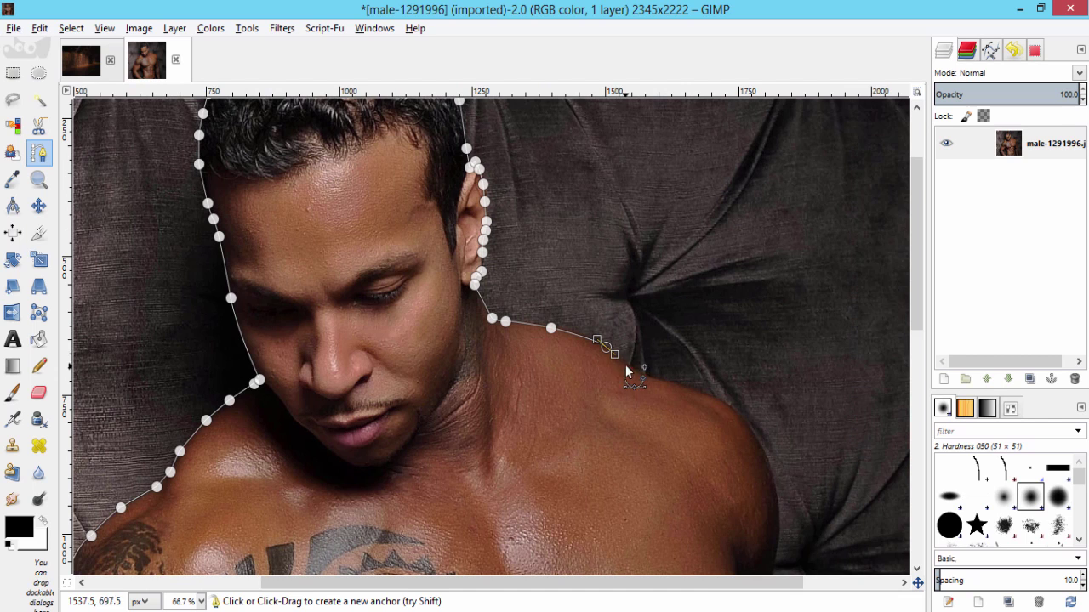
Curve the path around the outer right shoulder and start down the right arm.
scroll(713, 400, right, 2)
scroll(765, 374, down, 3)
click(623, 281)
drag(683, 369, 682, 419)
click(687, 415)
scroll(678, 462, down, 5)
click(678, 226)
click(678, 236)
drag(705, 324, 709, 370)
Trace down the tattooed right forearm, ending at the image's bottom edge.
click(716, 407)
scroll(721, 432, down, 5)
click(725, 204)
drag(758, 397, 751, 466)
scroll(755, 460, down, 2)
click(761, 504)
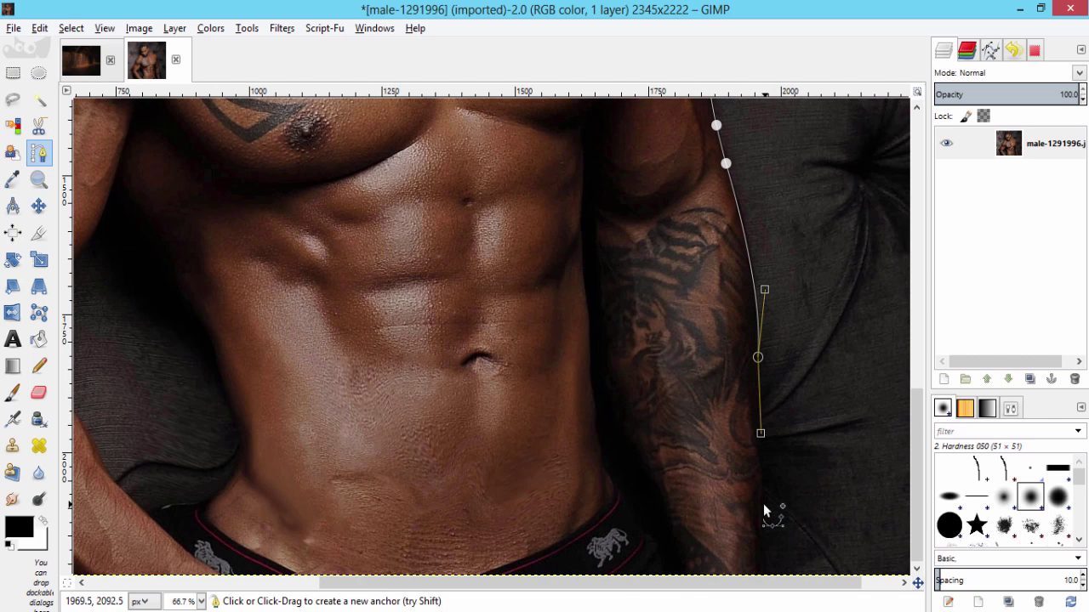
click(765, 576)
drag(705, 584, 506, 590)
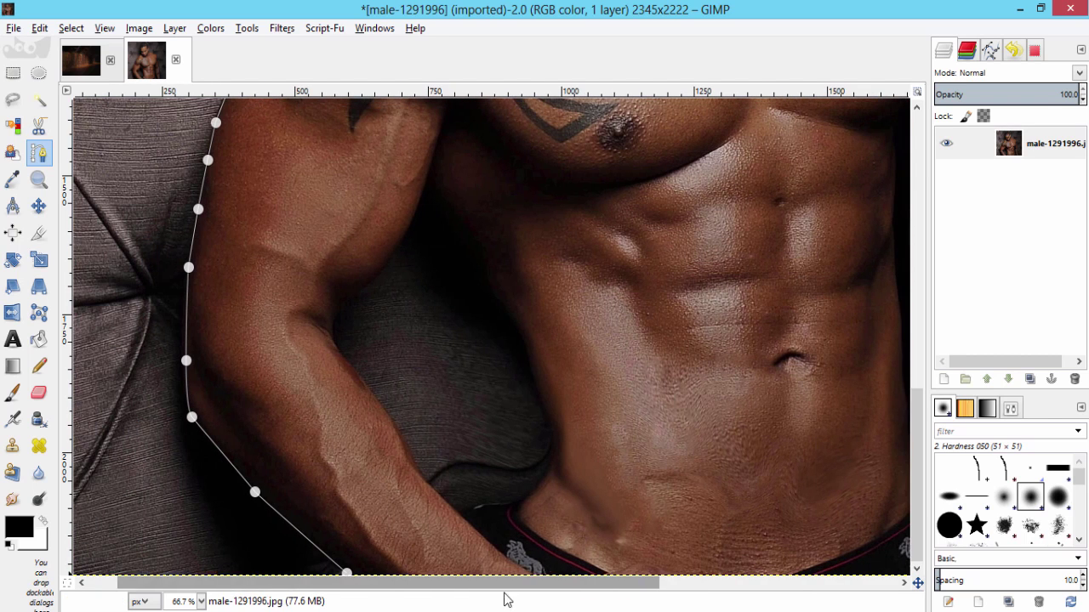
Start a new outline in the left arm gap, tracing over its top and down the torso.
shift+click(341, 306)
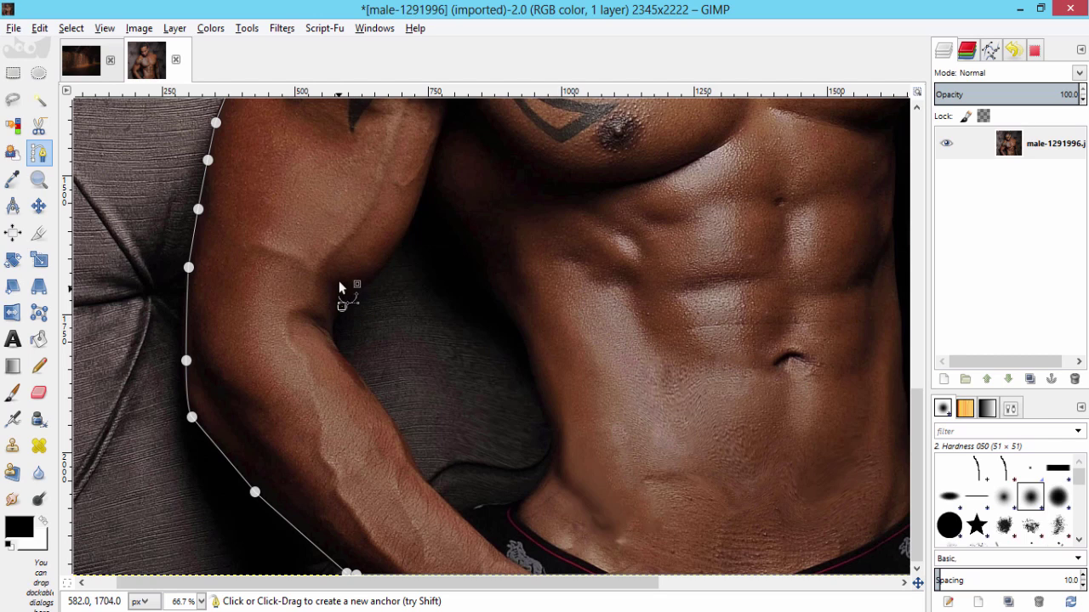
click(360, 287)
click(384, 263)
drag(423, 192, 428, 175)
click(436, 204)
mouse_move(467, 250)
mouse_down()
mouse_move(517, 328)
mouse_move(468, 250)
mouse_up()
click(482, 268)
click(512, 323)
click(524, 352)
Trace along the bottom of the left arm gap and close it up the inner arm.
drag(552, 438, 551, 457)
click(547, 474)
click(524, 499)
click(509, 507)
click(483, 534)
click(423, 479)
click(391, 424)
click(341, 356)
Start an outline for the right hip gap, tracing down the abdomen and hip.
scroll(632, 515, right, 5)
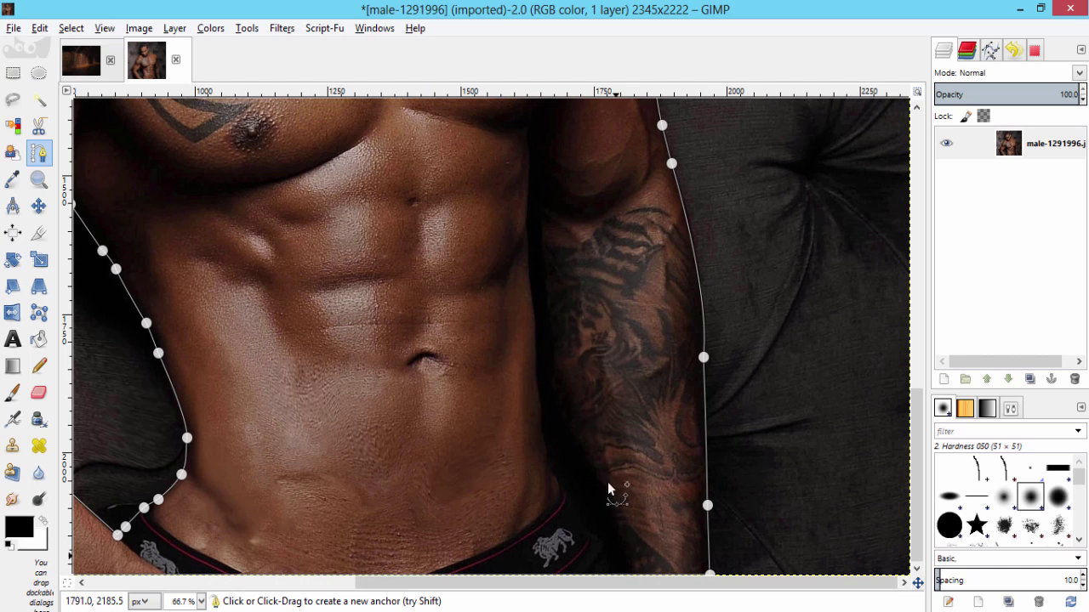
shift+click(550, 407)
click(544, 423)
click(545, 436)
click(544, 453)
click(553, 472)
click(565, 492)
click(576, 509)
click(593, 536)
click(609, 563)
click(613, 567)
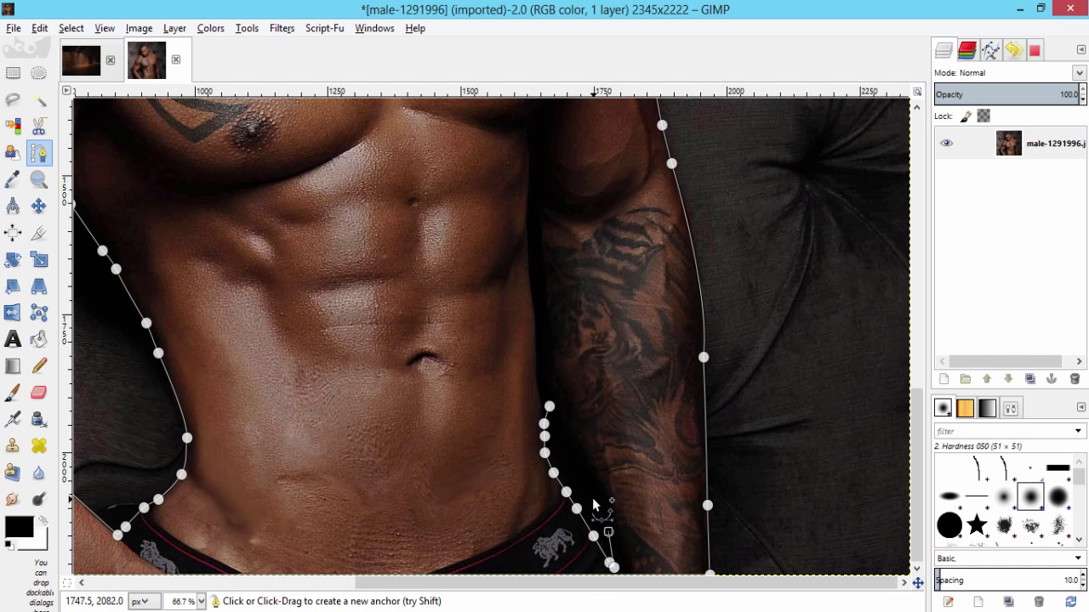
Trace back up the forearm side to close the hip gap, then zoom to check.
click(608, 532)
click(603, 512)
click(591, 489)
click(577, 465)
click(560, 432)
click(553, 413)
scroll(654, 406, down, 4)
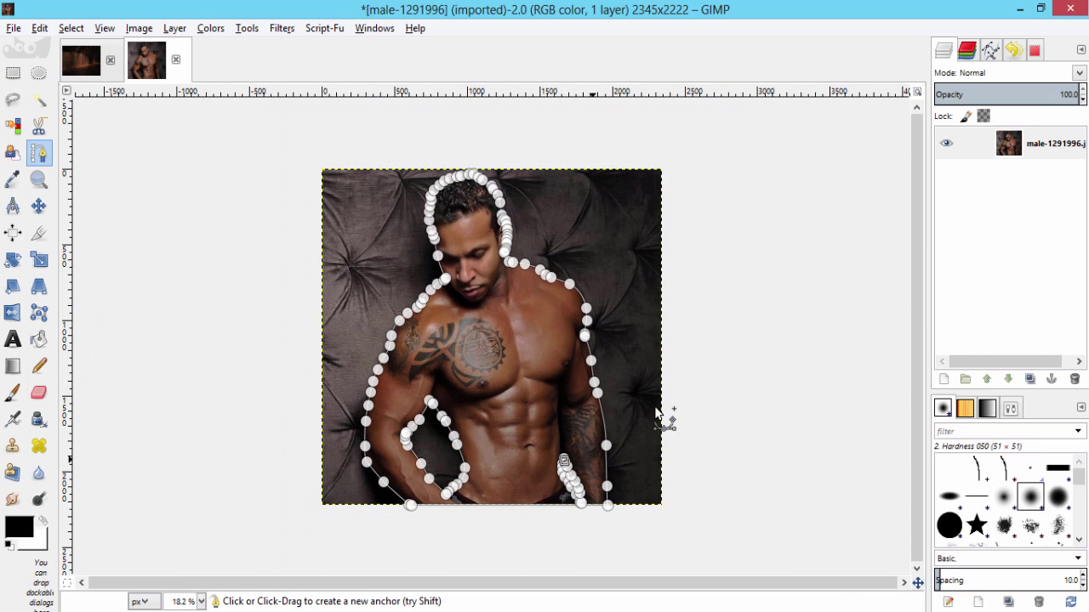
scroll(655, 412, up, 1)
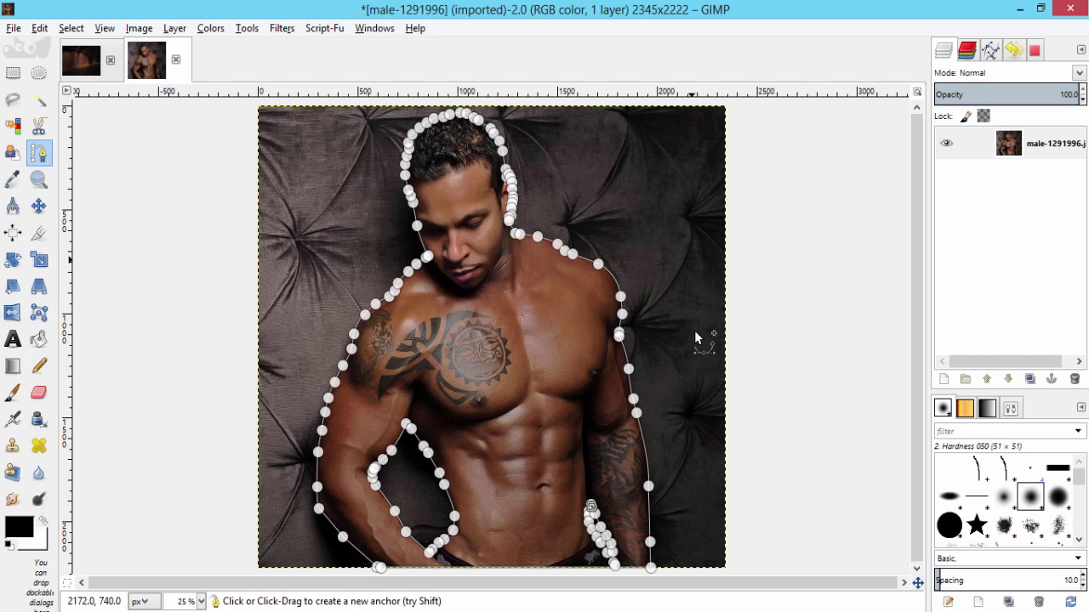
Convert the traced path into a selection with Select > From Path.
right_click(638, 226)
mouse_move(680, 280)
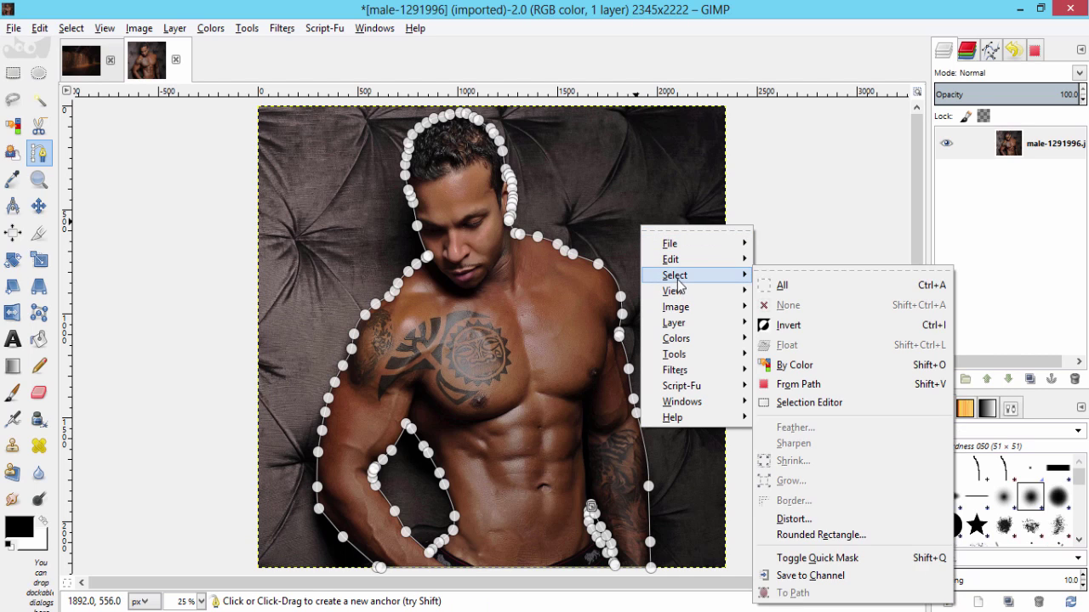
click(798, 384)
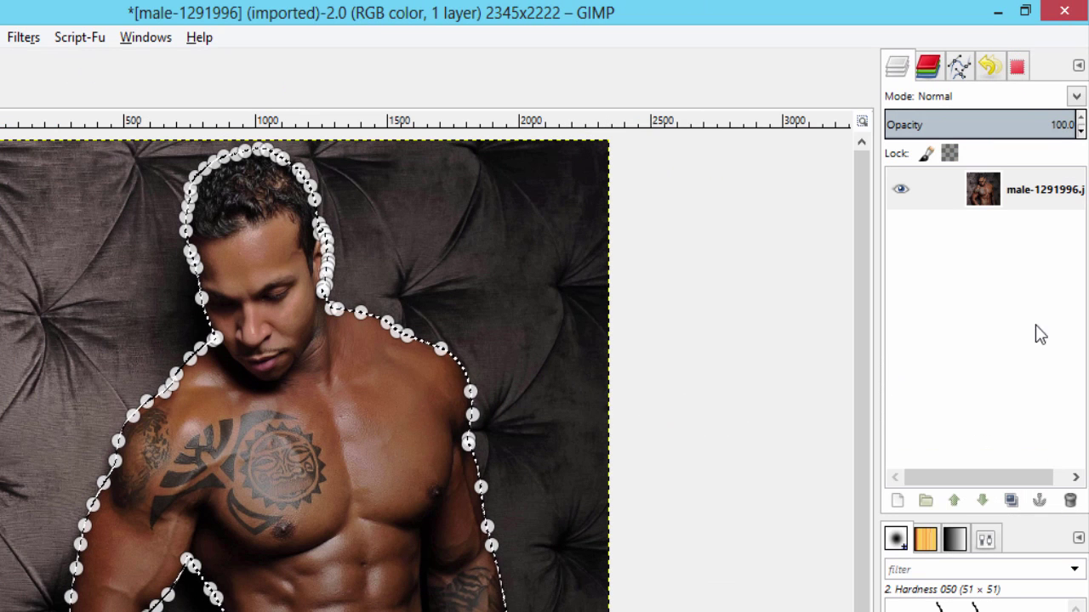
Add a layer mask initialised from the selection to hide the background.
right_click(1004, 195)
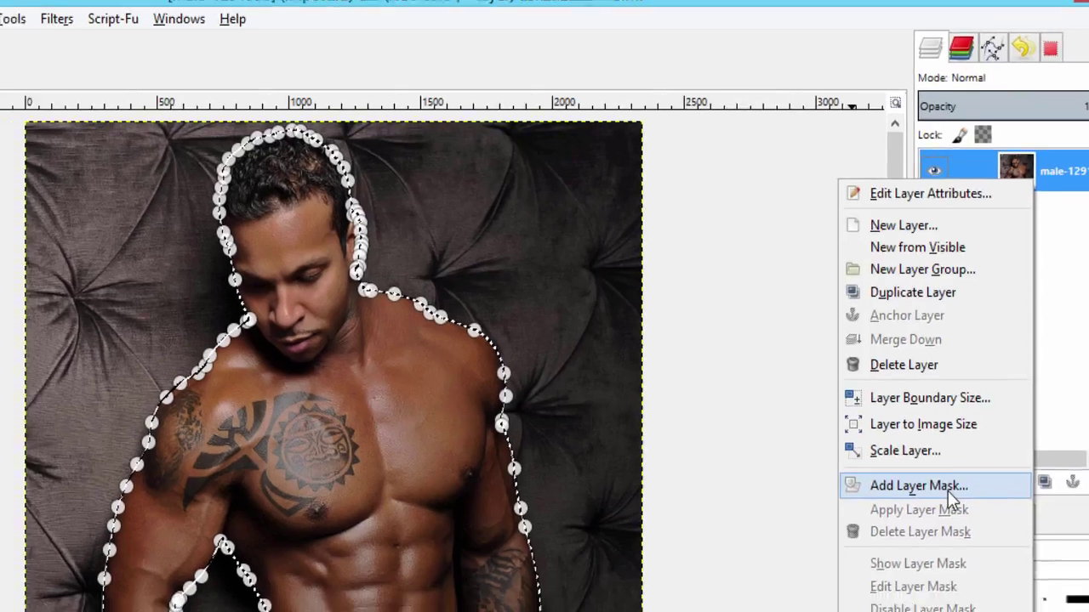
click(906, 504)
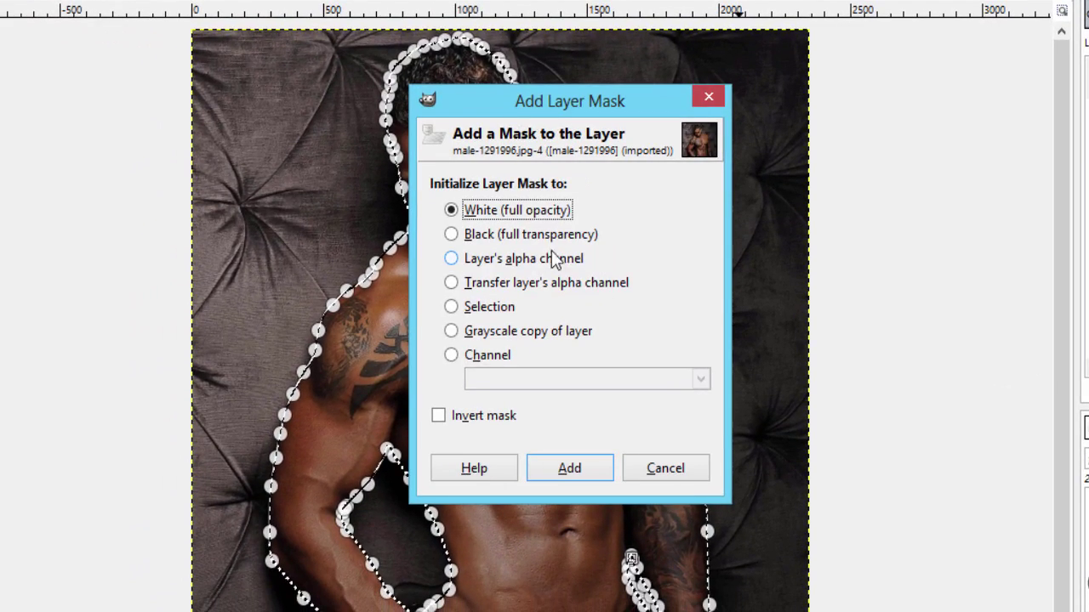
click(455, 307)
click(591, 464)
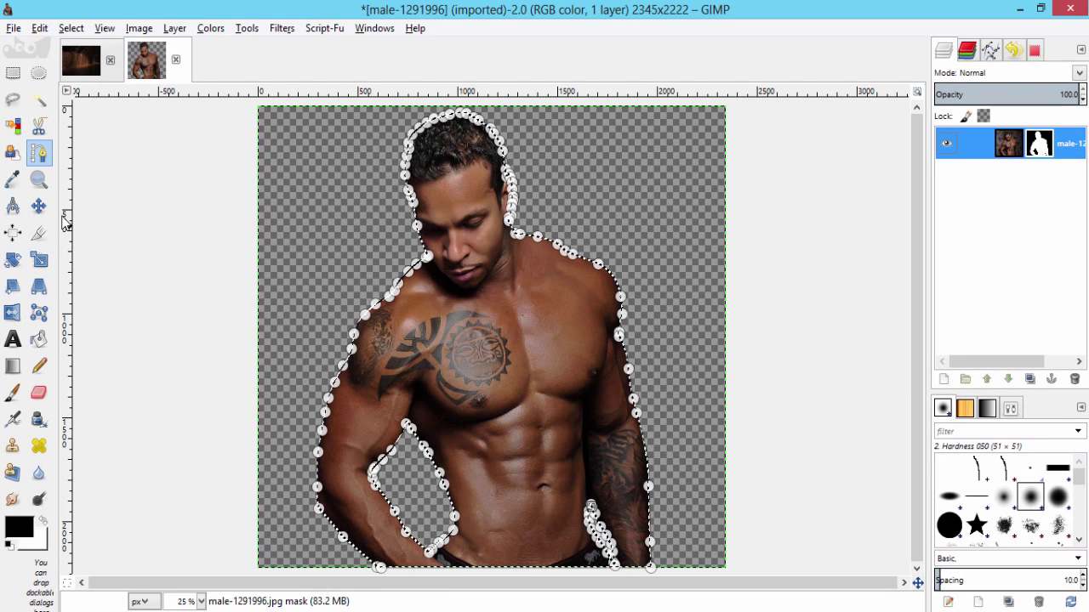
Clear the selection and desaturate the figure to grey tones.
click(41, 207)
right_click(548, 264)
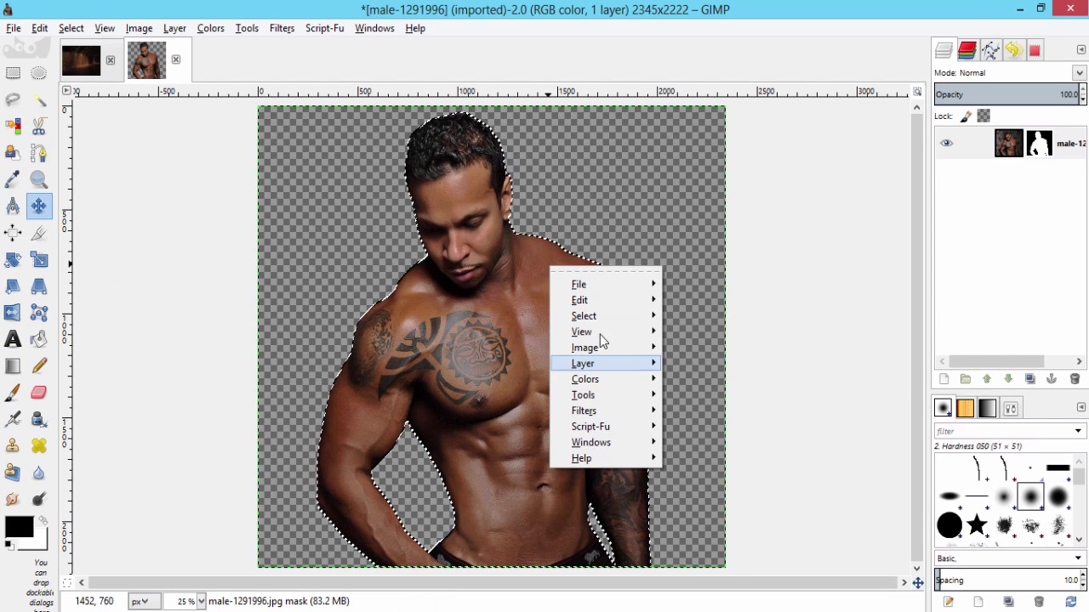
mouse_move(600, 318)
click(769, 343)
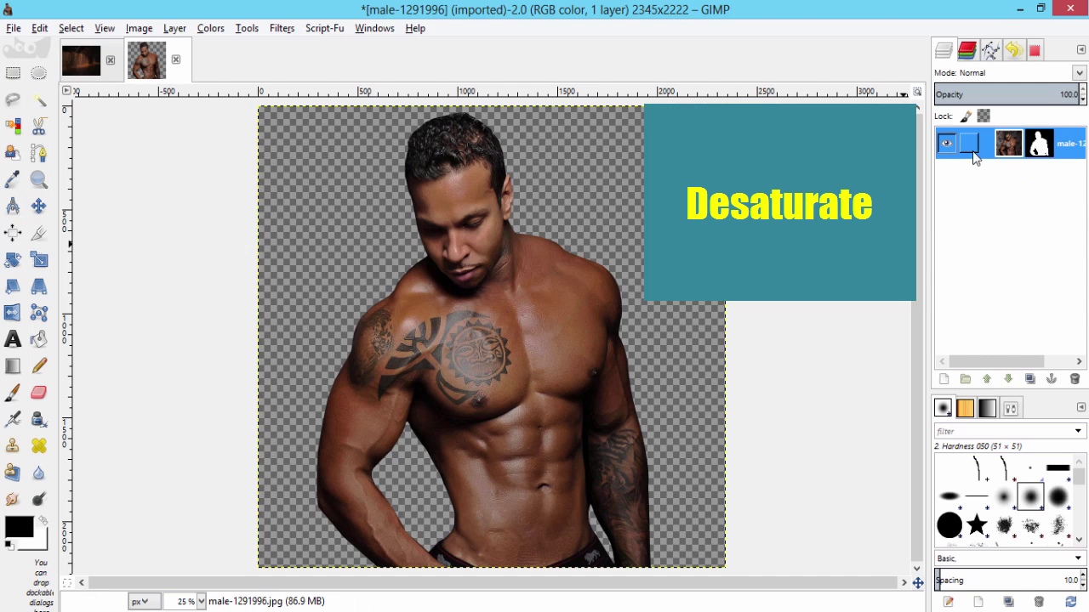
click(211, 28)
click(249, 211)
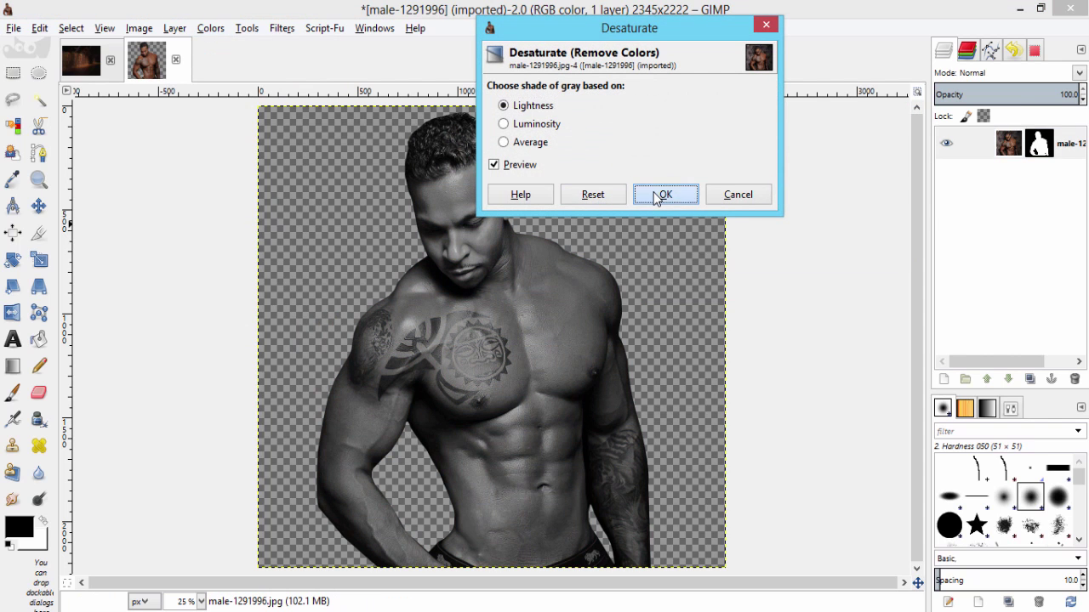
click(663, 195)
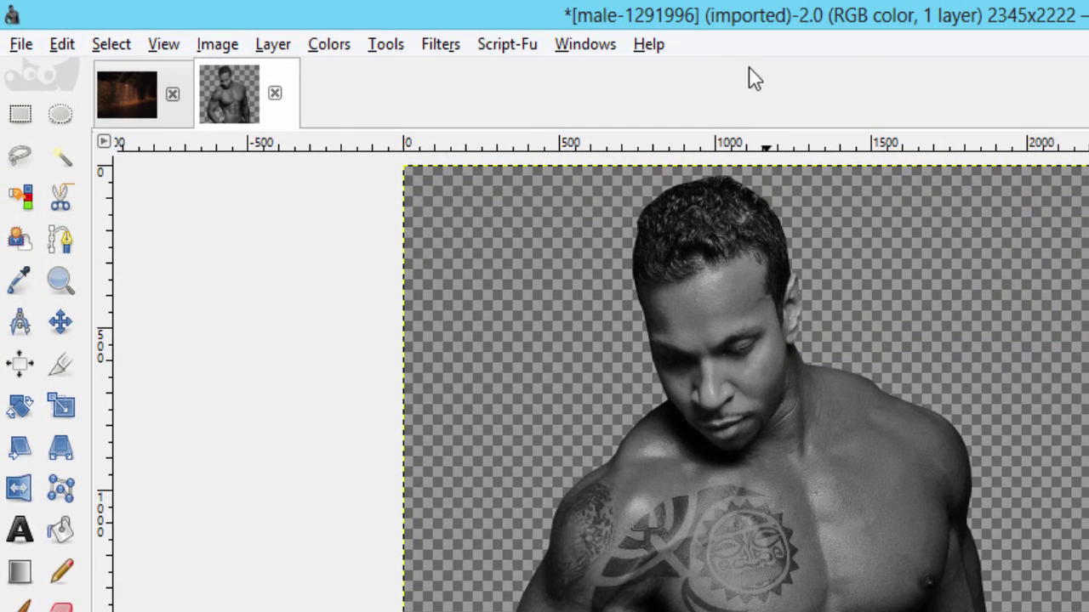
Brighten the figure strongly by pulling the Curves midpoint up-left.
click(329, 45)
click(393, 262)
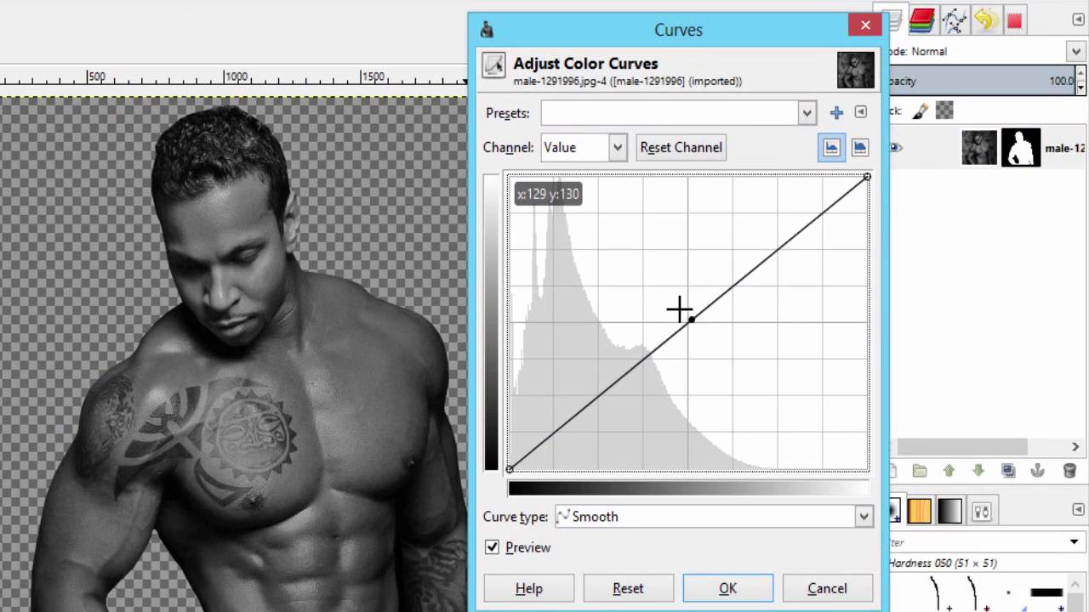
drag(679, 309, 605, 243)
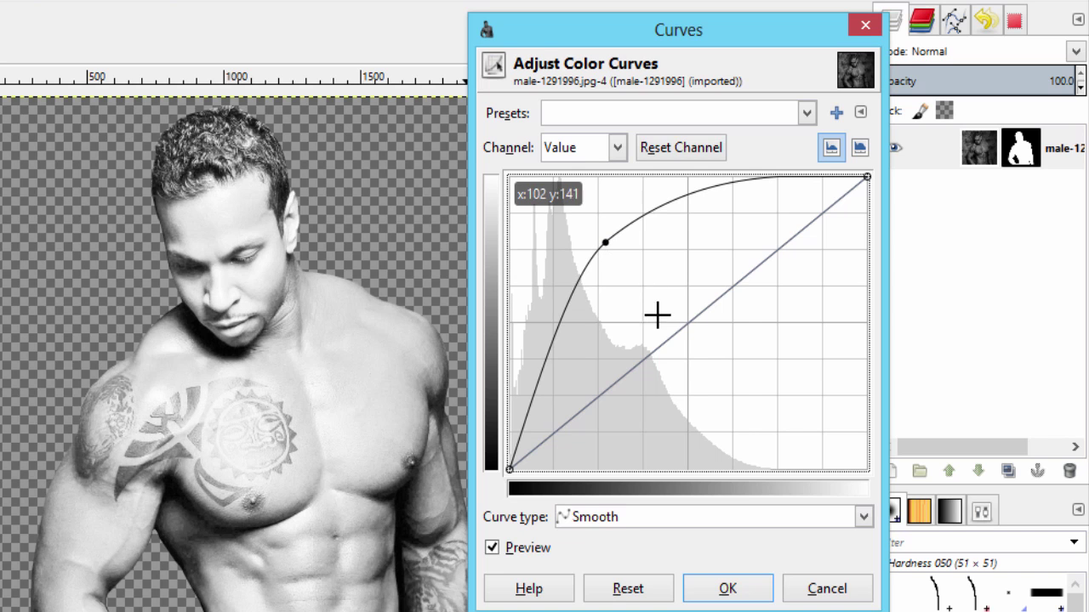
click(741, 588)
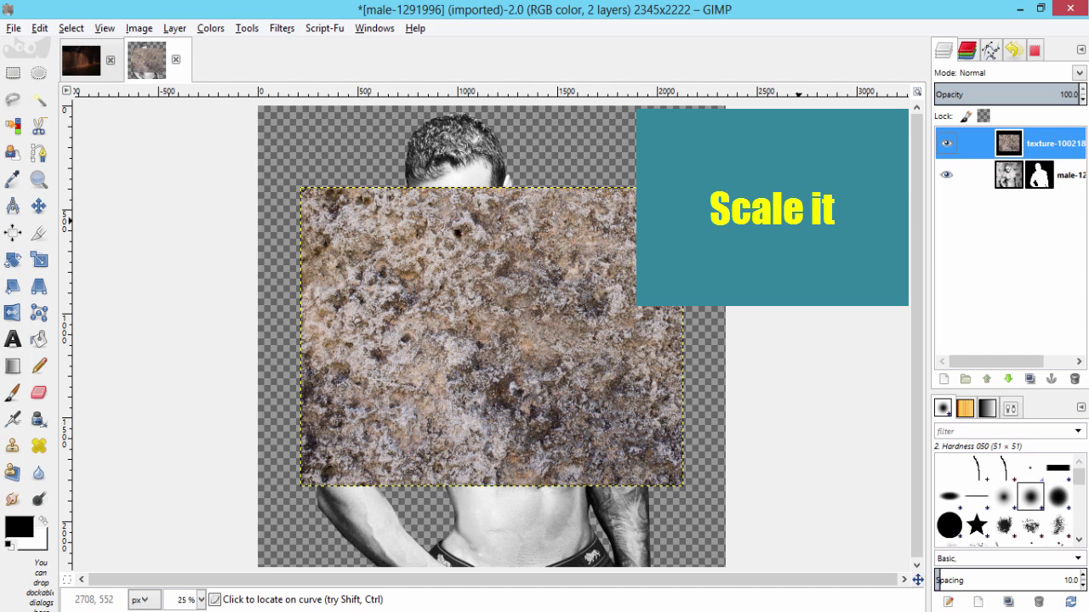
Scale the stone texture over the figure, then apply Layer to Image Size for 2345x2222.
click(39, 259)
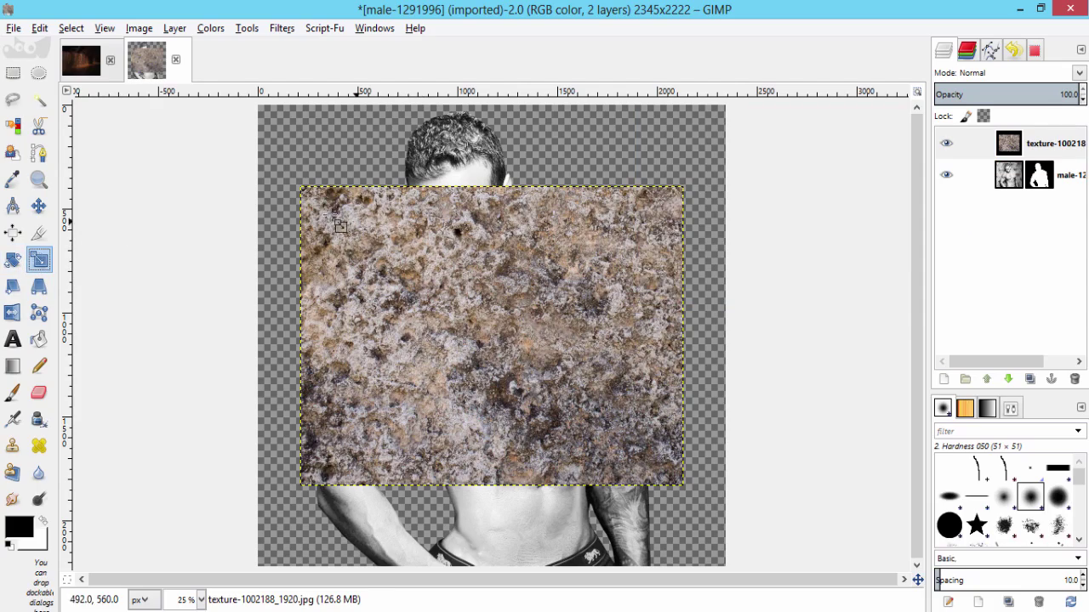
drag(303, 191, 268, 121)
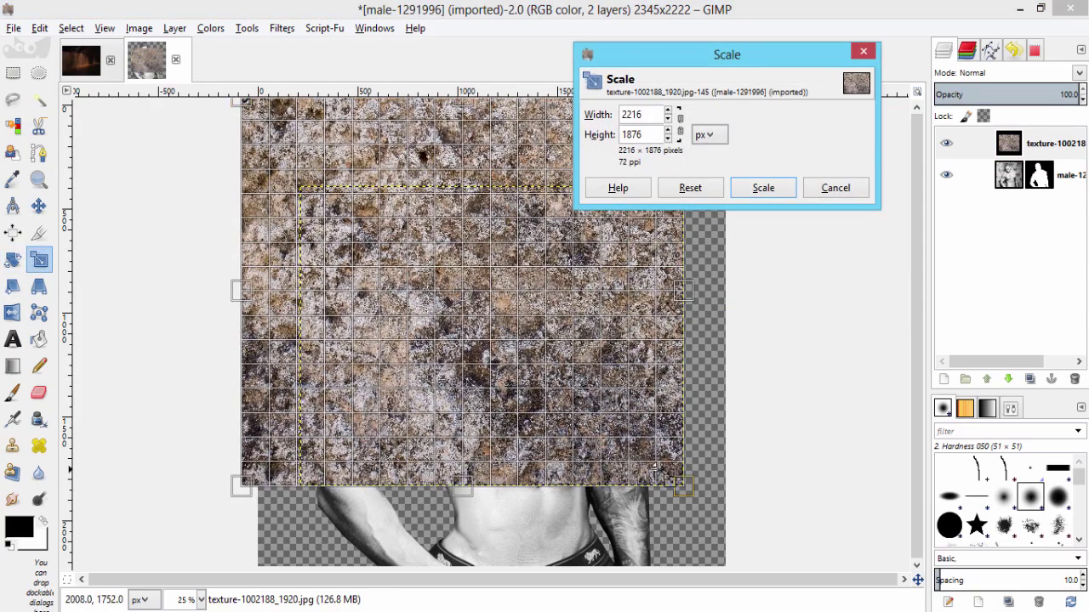
drag(672, 481, 749, 575)
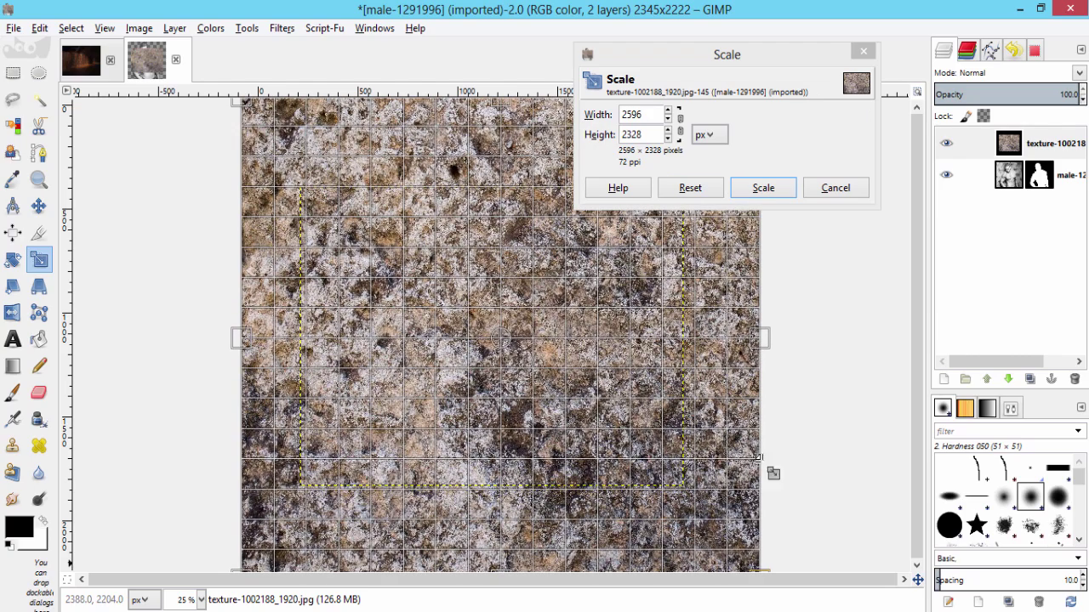
click(763, 188)
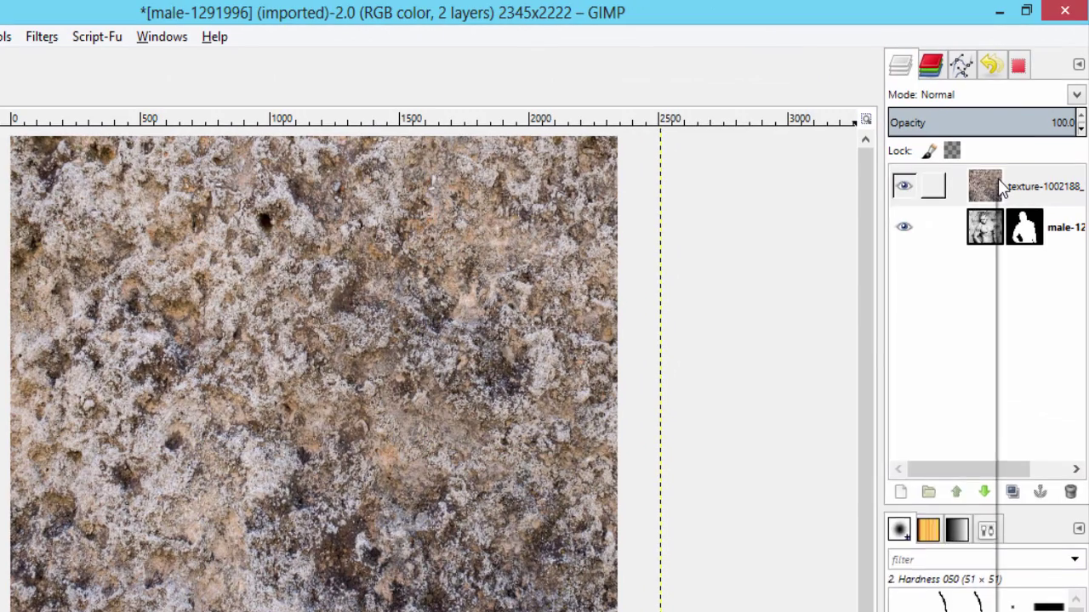
right_click(1004, 168)
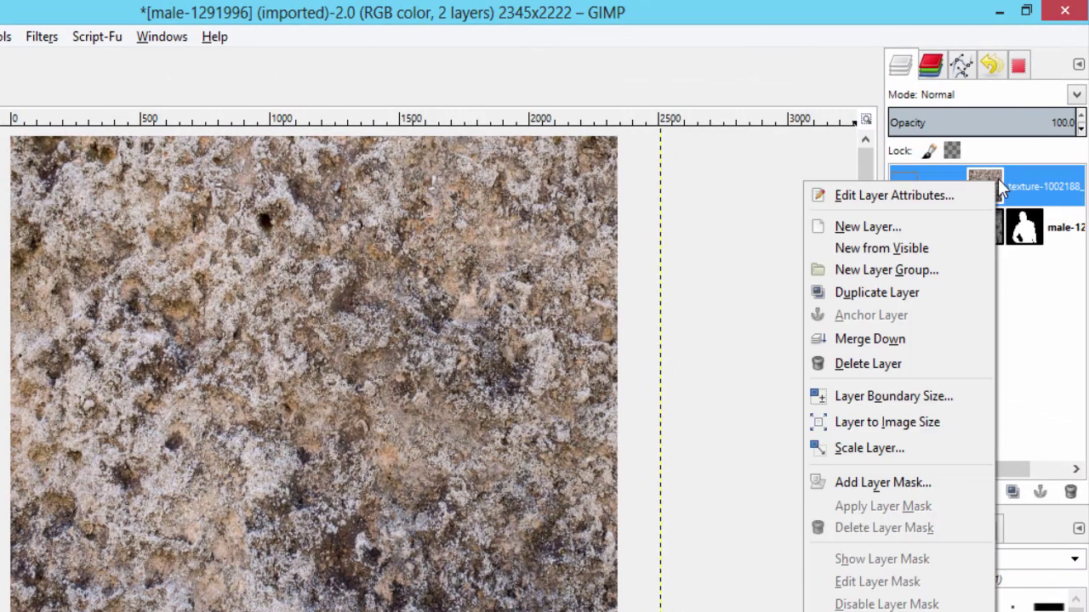
click(914, 426)
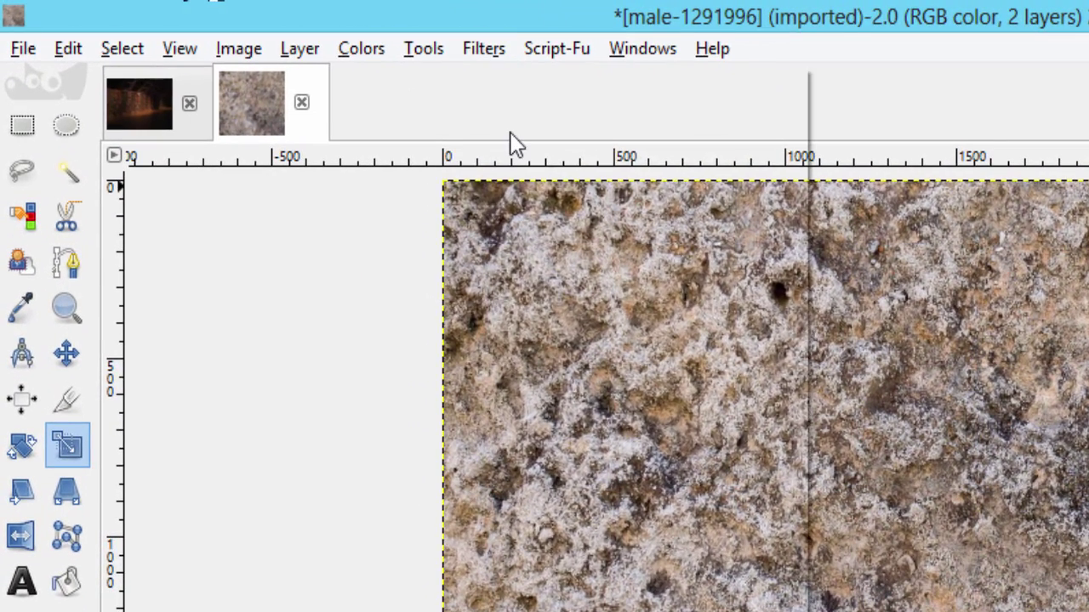
Warp the stone texture with Displace, using the man's photo as X and Y maps at 20.
click(436, 44)
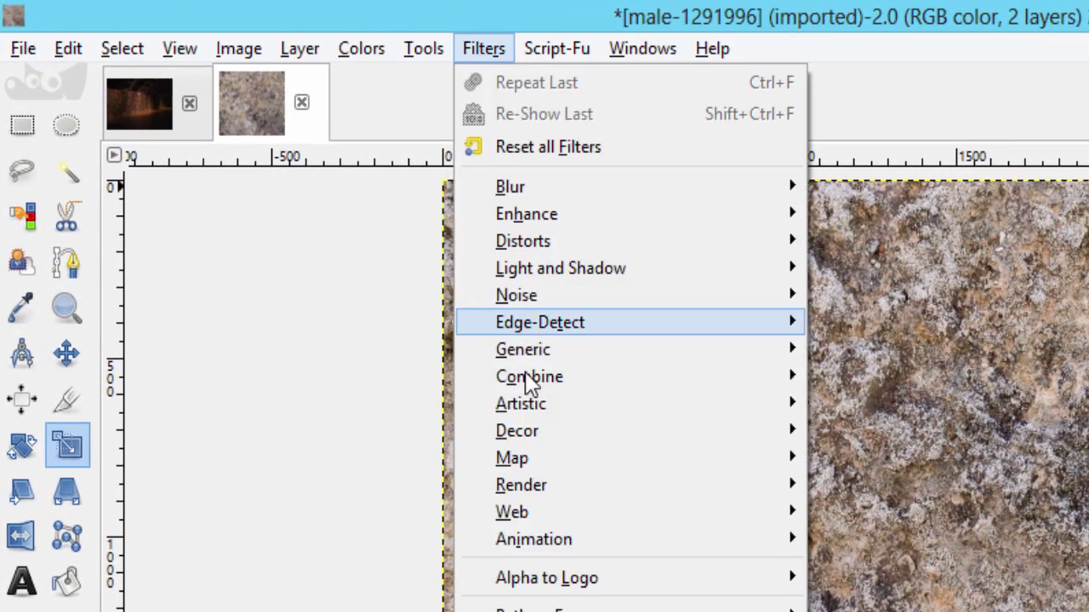
mouse_move(476, 426)
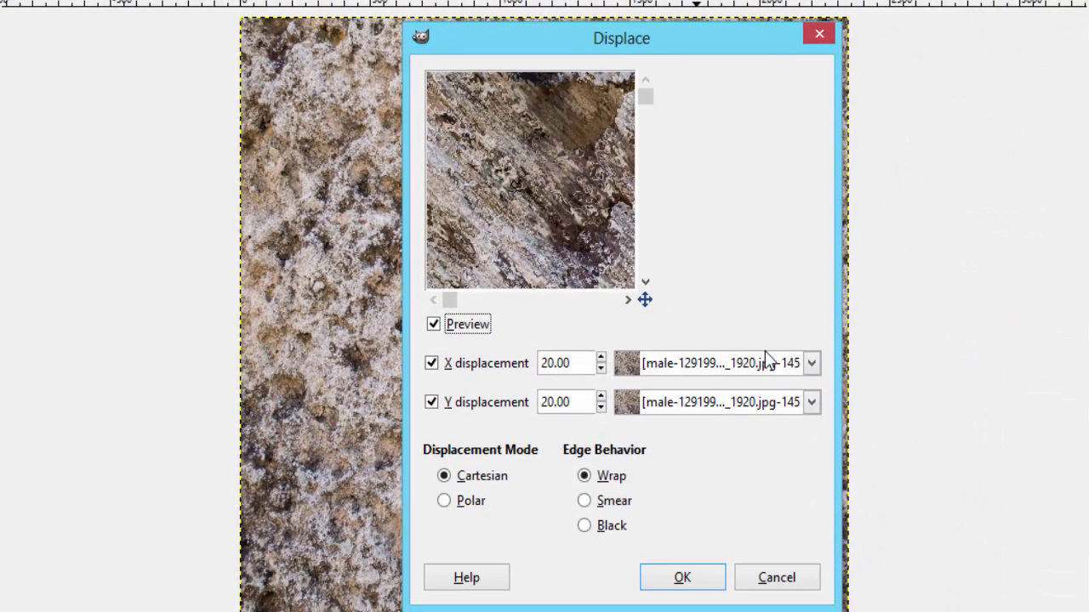
click(812, 364)
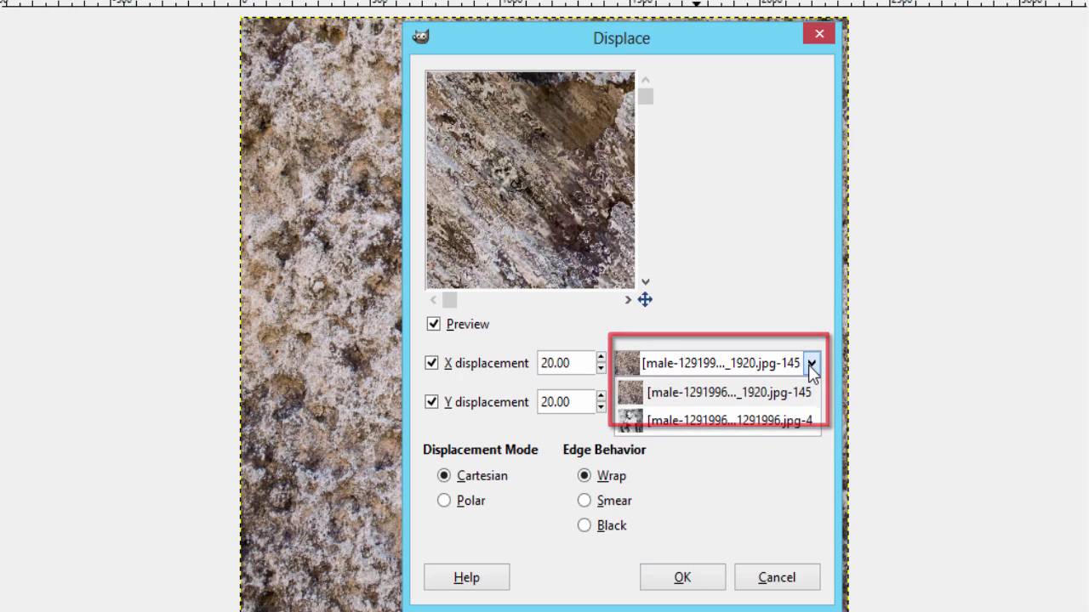
click(770, 426)
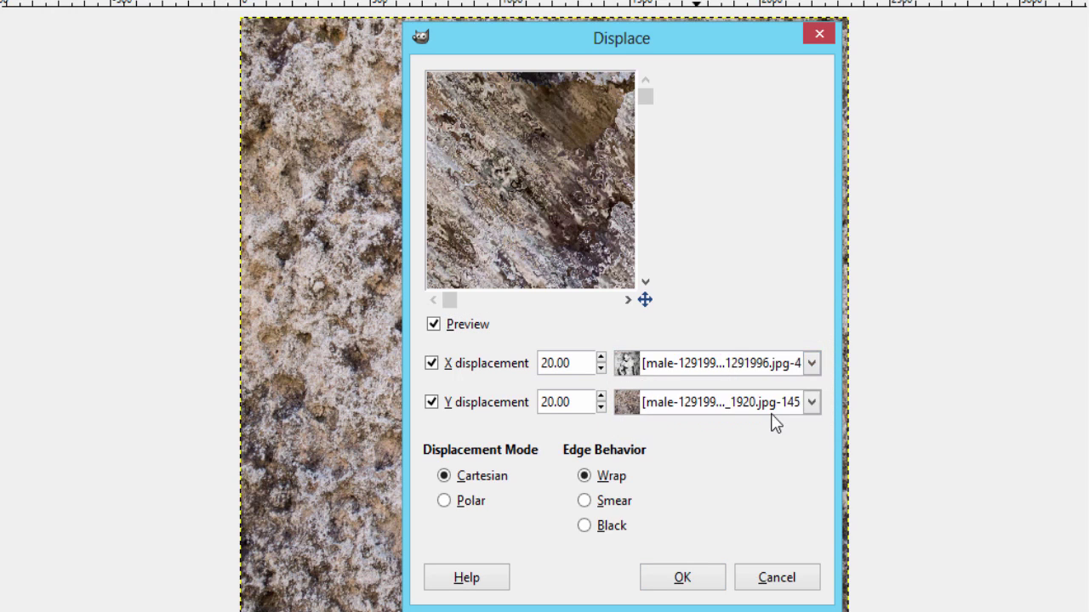
click(771, 407)
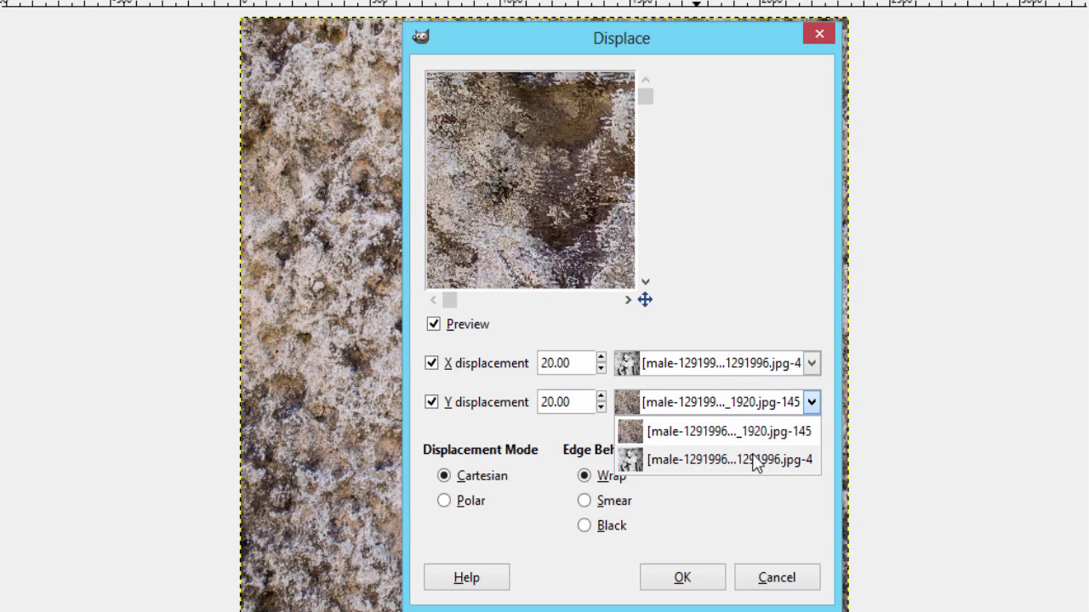
click(741, 460)
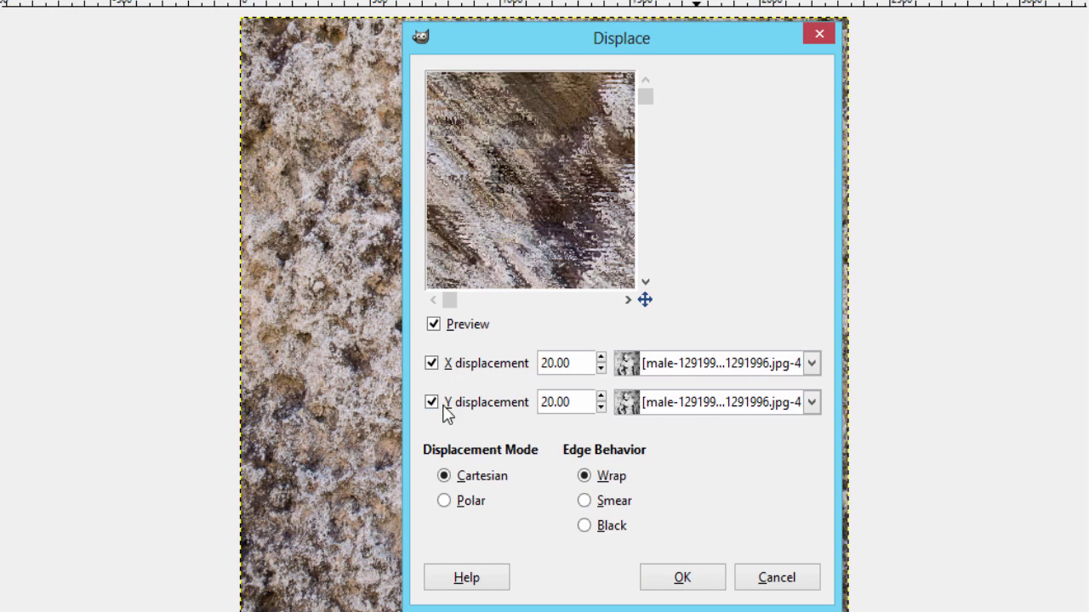
click(663, 586)
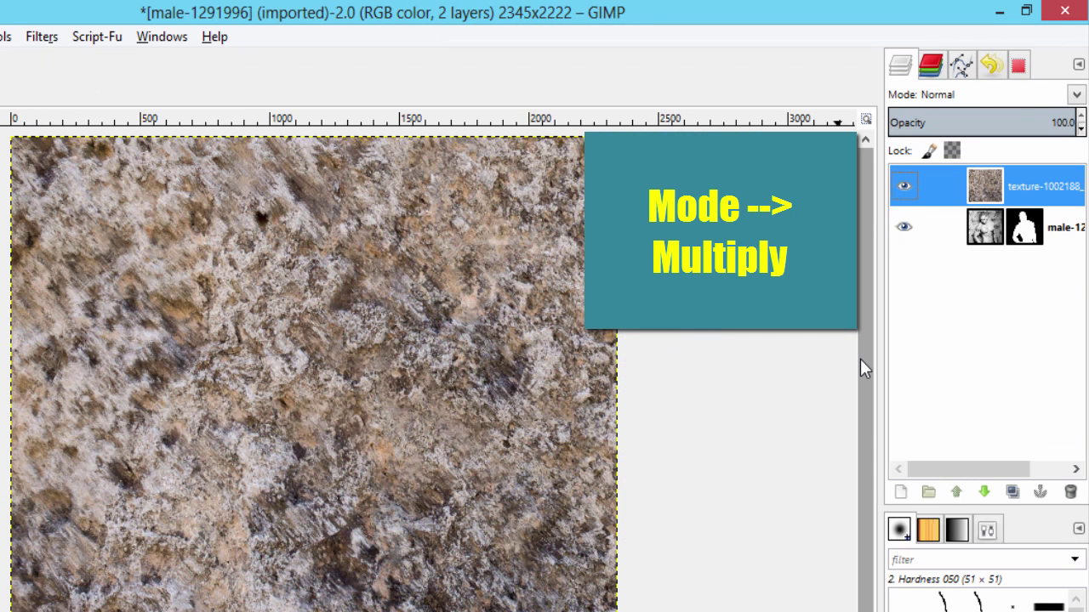
Set the texture layer's blend mode to Multiply after briefly trying Darken only.
click(1077, 95)
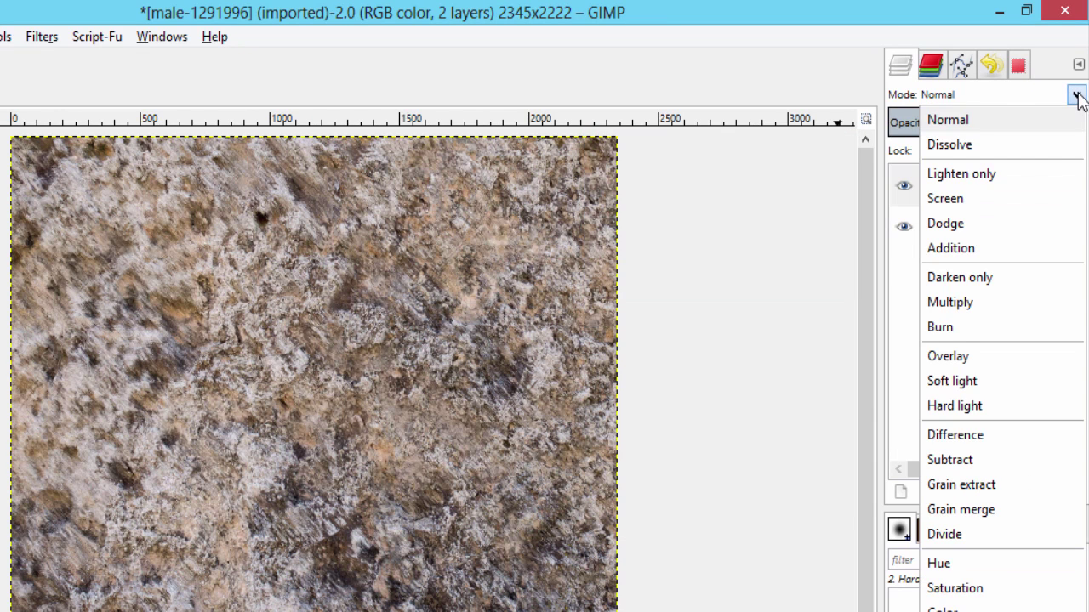
click(983, 305)
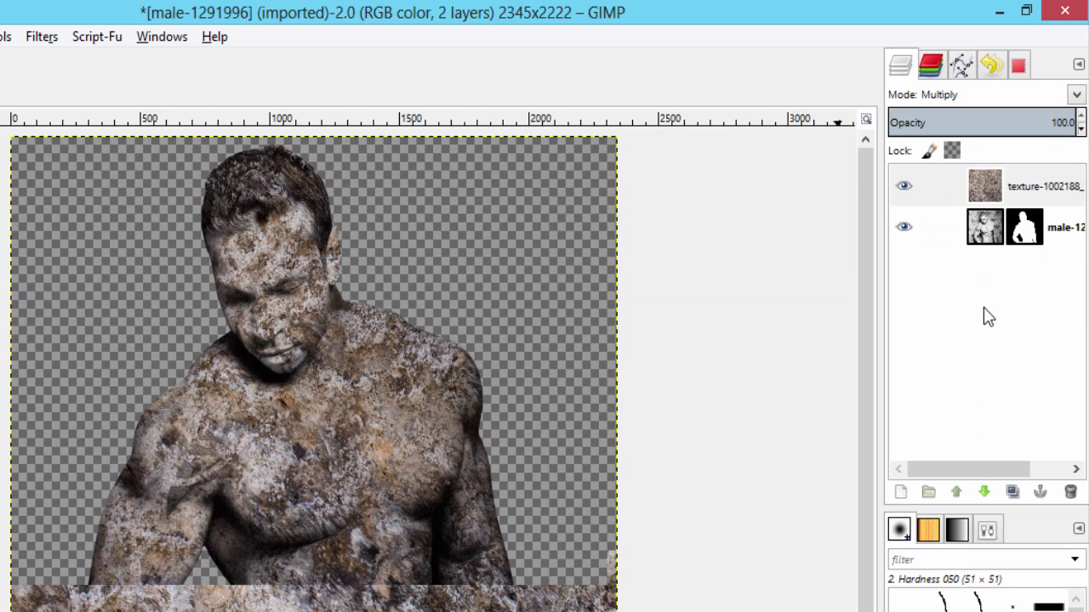
click(1077, 95)
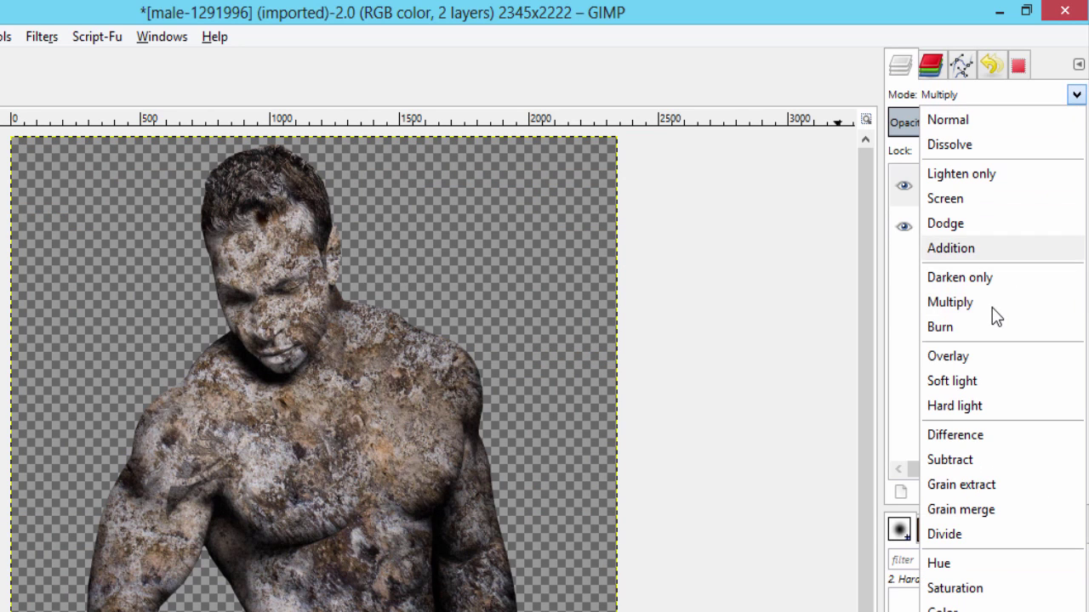
click(960, 277)
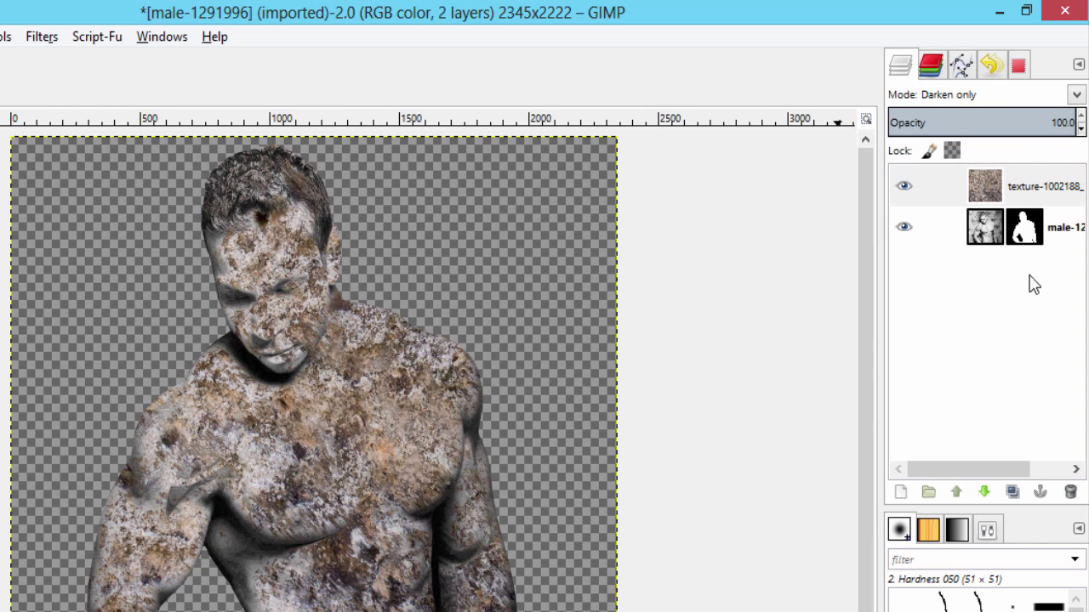
click(1077, 94)
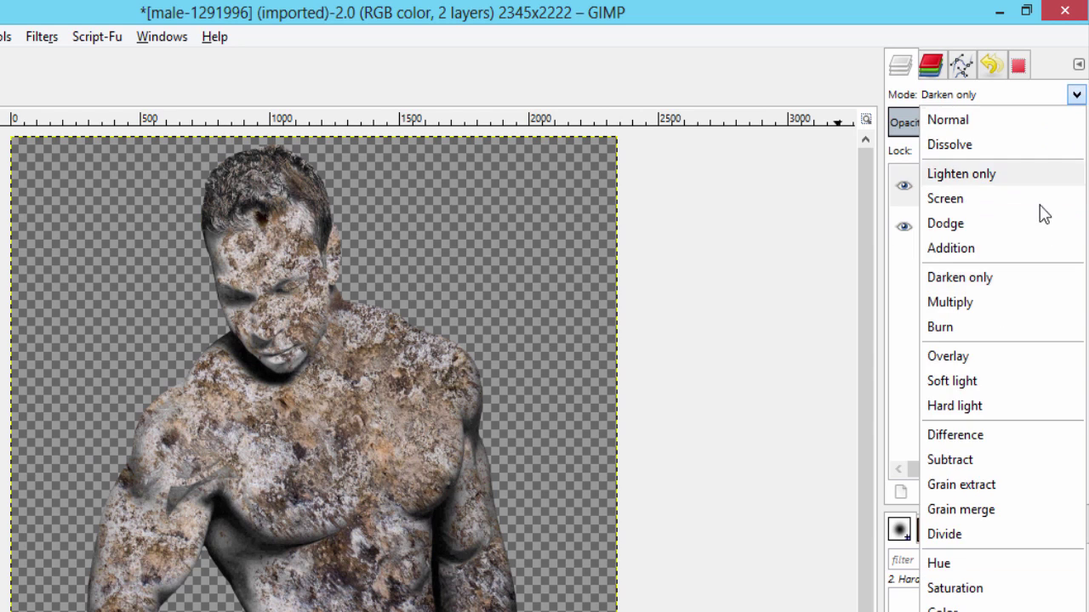
click(1000, 304)
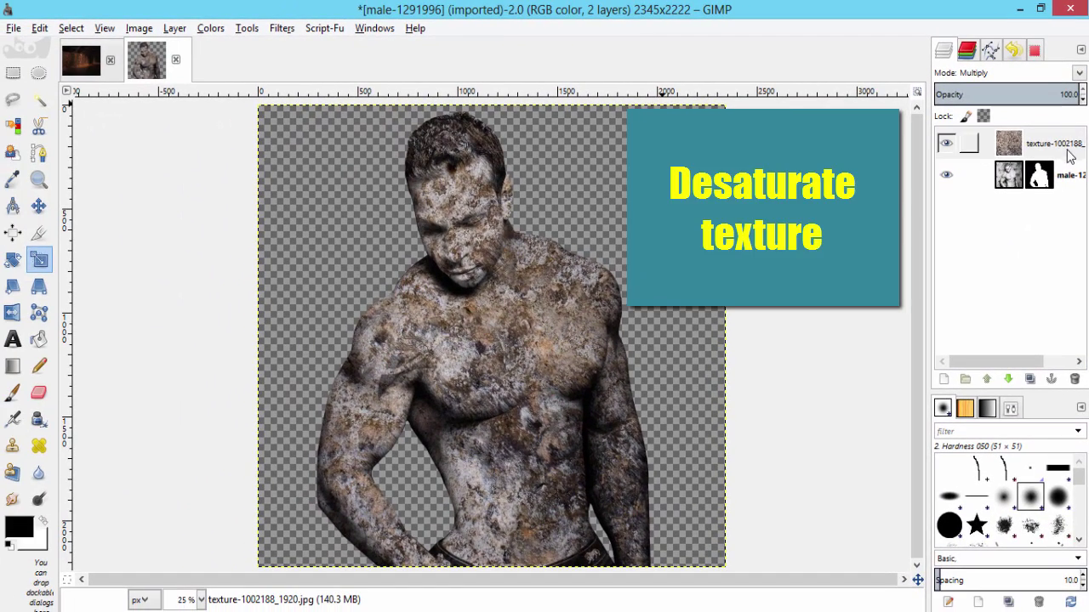
Desaturate the stone texture layer with Lightness so the rocky surface turns grey.
click(1055, 145)
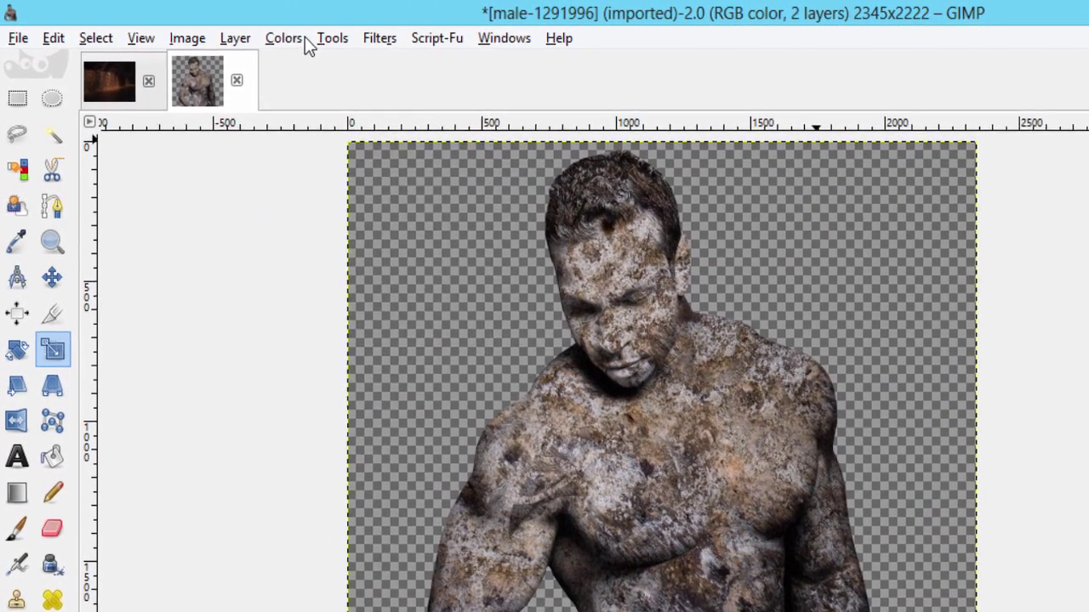
click(204, 29)
click(362, 293)
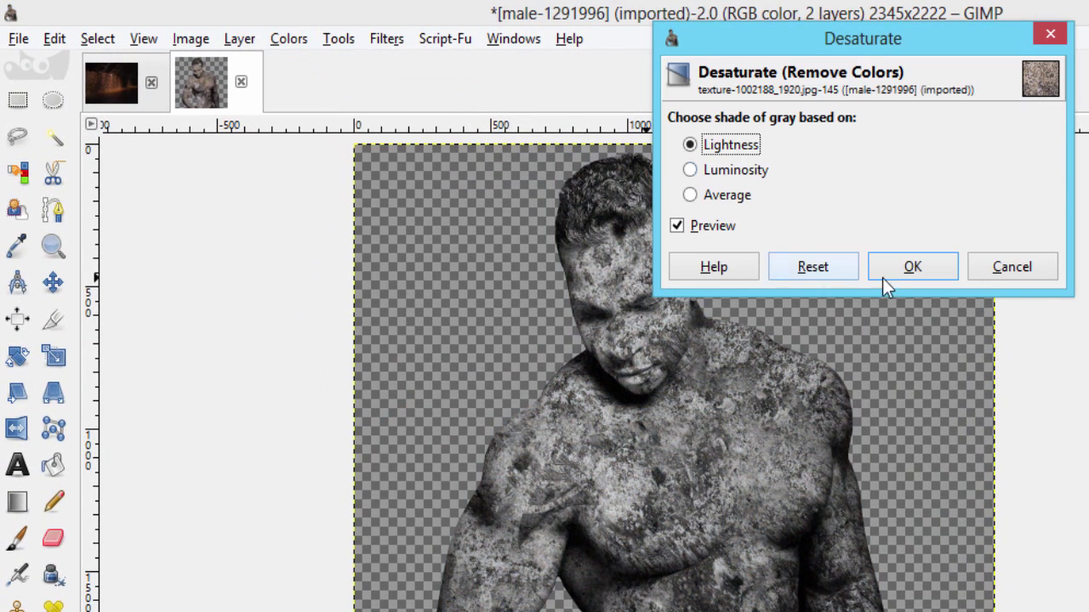
click(924, 267)
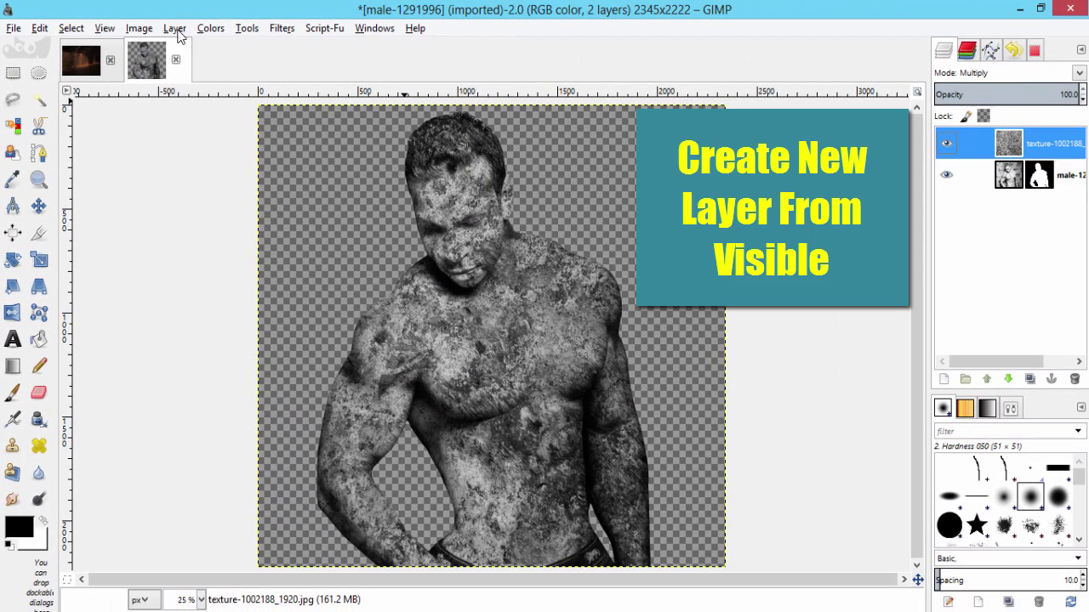
Create a 'Visible' layer merging the current look of the grey stone-textured man.
click(175, 28)
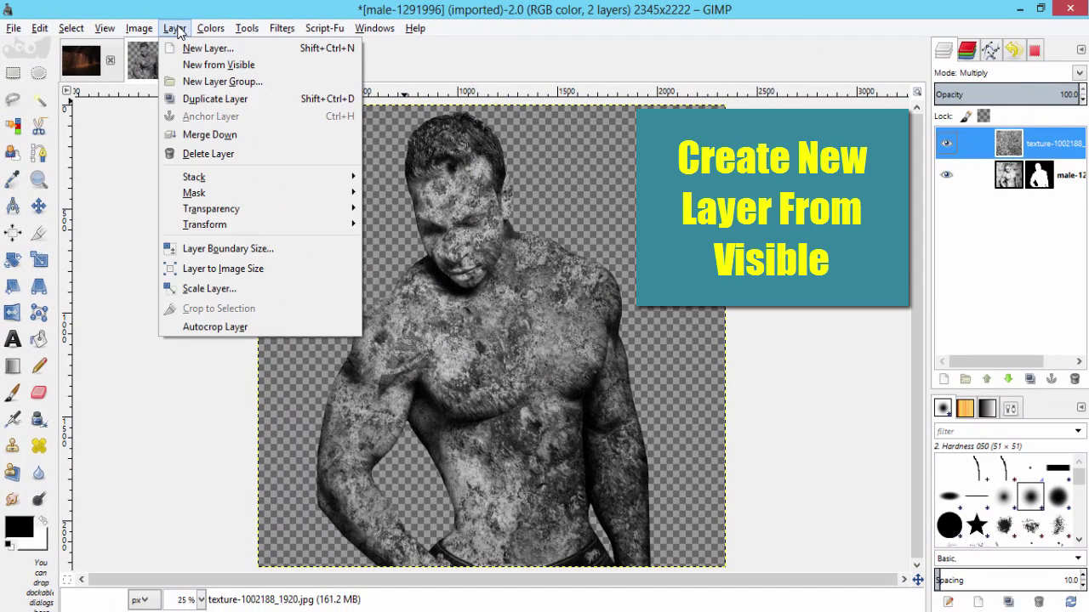
click(177, 30)
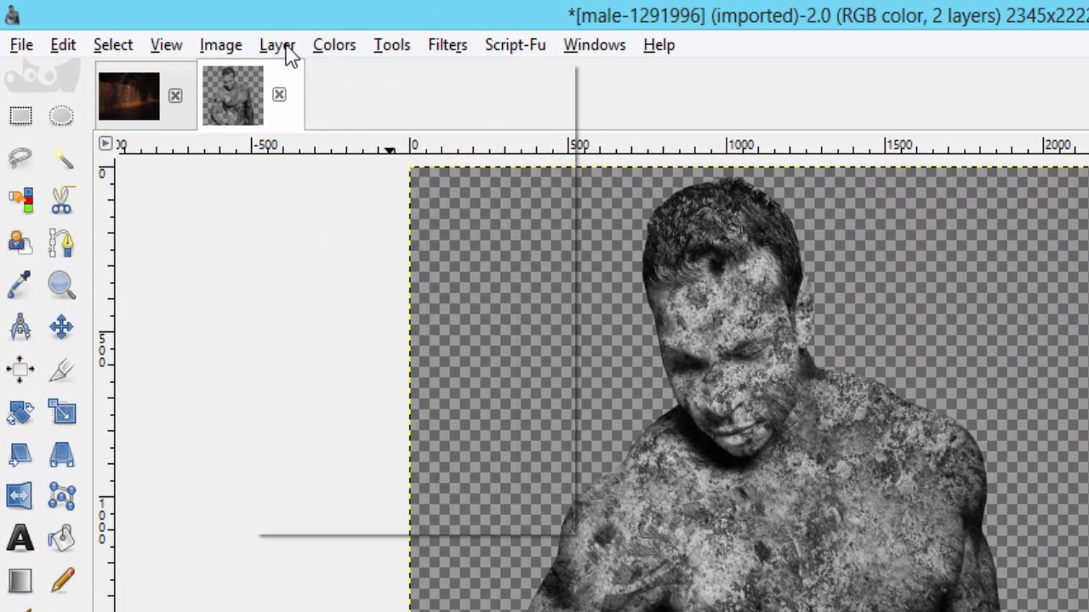
click(174, 28)
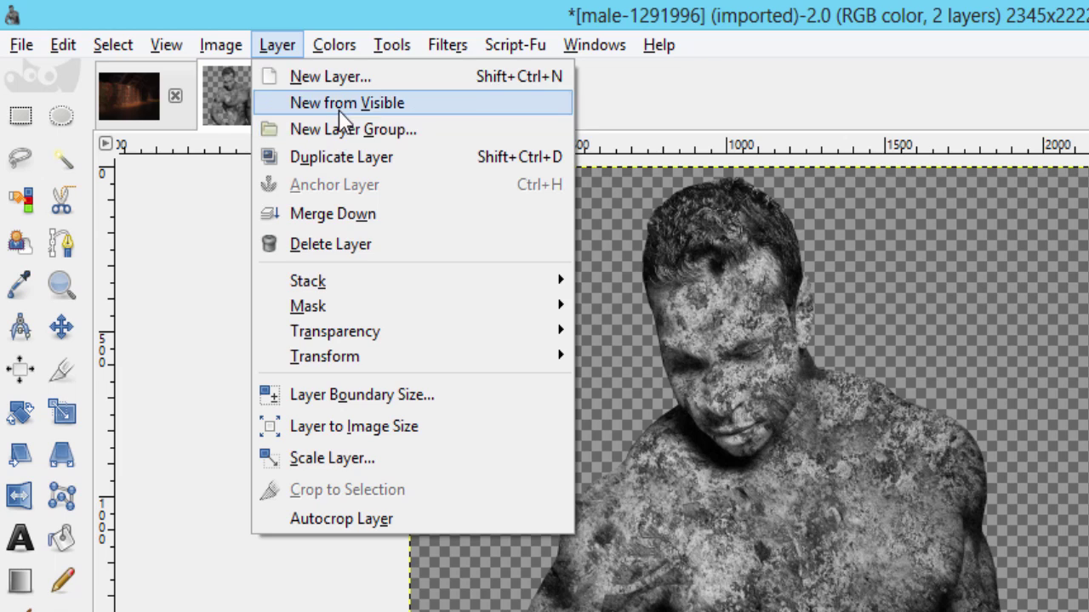
click(340, 112)
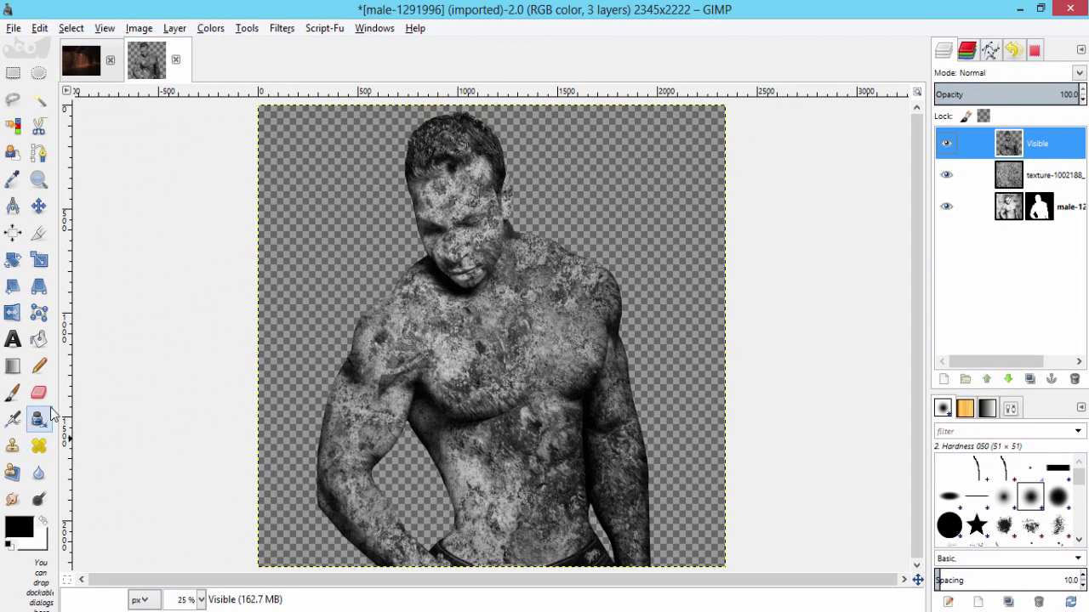
click(12, 447)
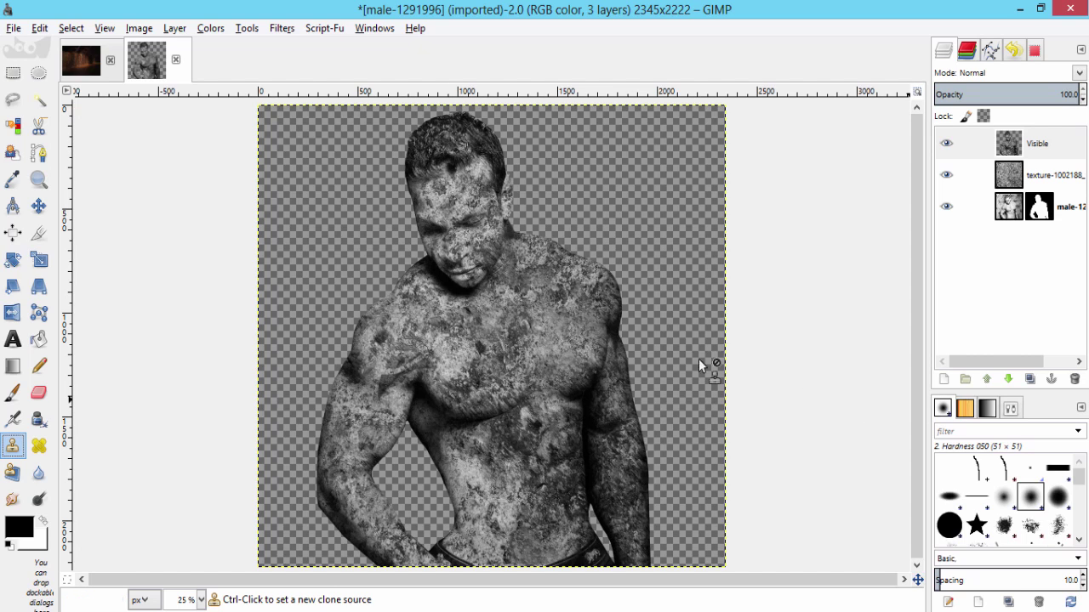
Set the Clone tool to about 52% opacity and size 164, sourcing stone from the chest.
click(1011, 408)
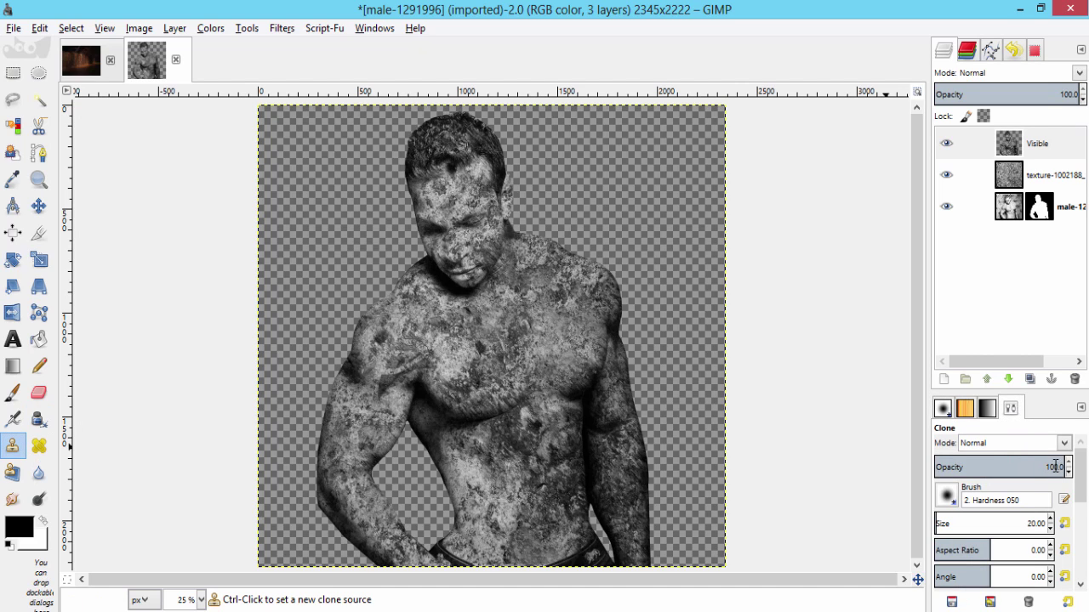
drag(1022, 466, 1002, 469)
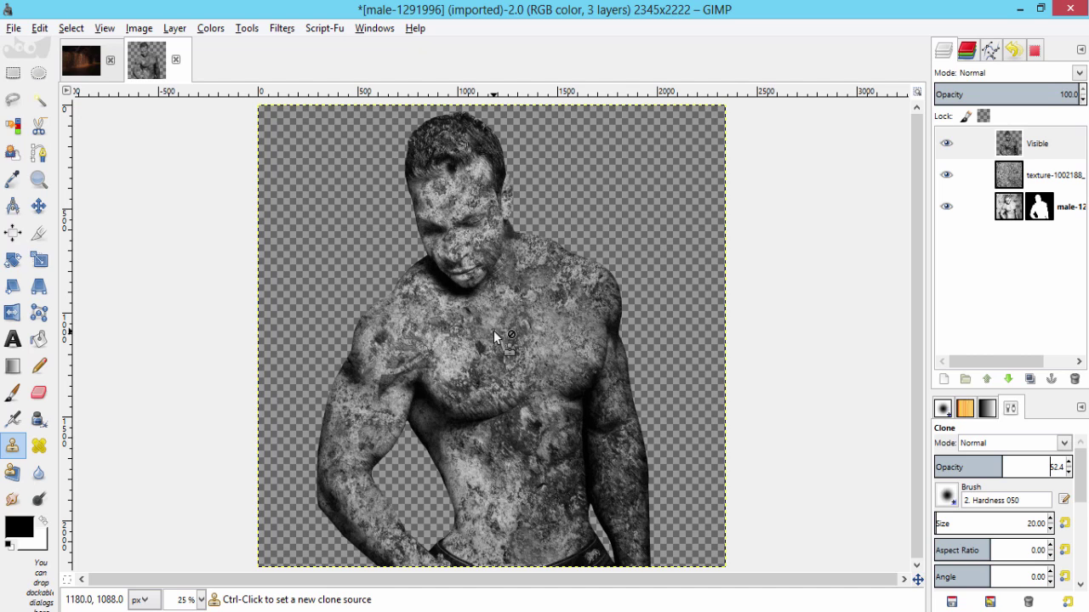
ctrl+click(491, 336)
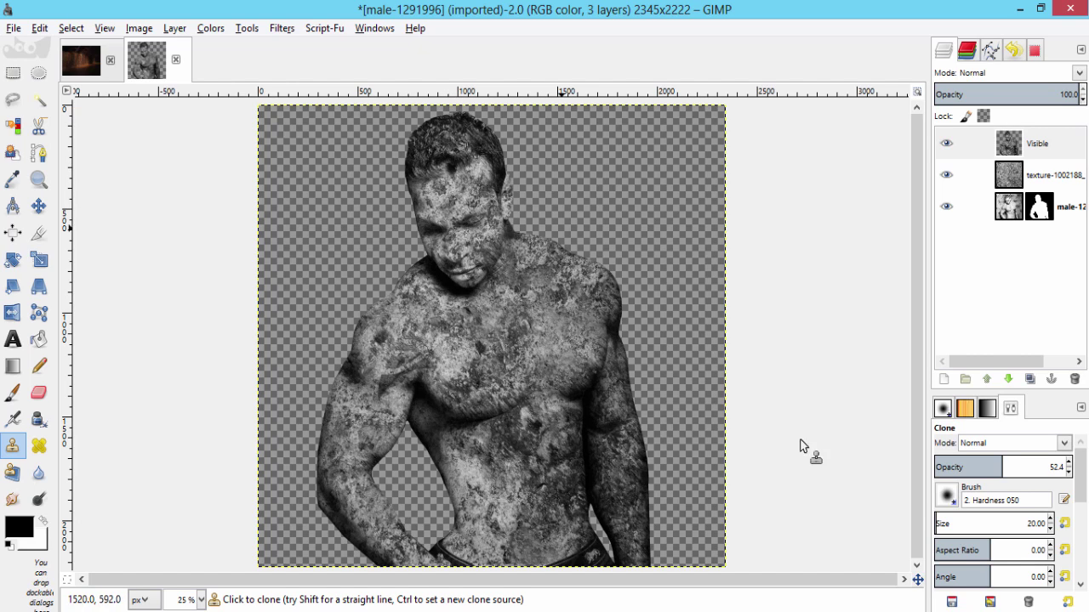
click(944, 521)
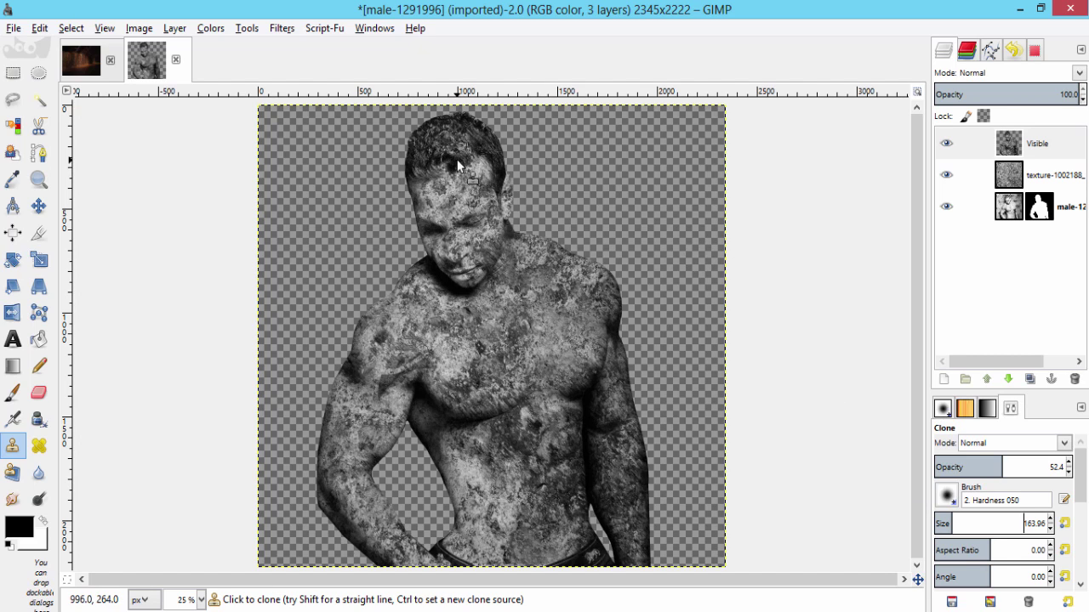
Paint cloned stone over the man's hair, the right side of his head and forehead.
mouse_move(451, 144)
mouse_down()
mouse_move(444, 173)
mouse_move(442, 145)
mouse_move(443, 168)
mouse_move(432, 157)
mouse_move(442, 146)
mouse_move(421, 165)
mouse_move(445, 135)
mouse_move(467, 136)
mouse_move(456, 153)
mouse_move(450, 136)
mouse_move(469, 138)
mouse_move(438, 134)
mouse_move(467, 129)
mouse_move(482, 138)
mouse_move(490, 173)
mouse_move(489, 148)
mouse_move(489, 181)
mouse_move(492, 159)
mouse_move(480, 150)
mouse_move(414, 164)
mouse_move(445, 130)
mouse_move(482, 141)
mouse_move(419, 169)
mouse_move(421, 142)
mouse_move(445, 128)
mouse_up()
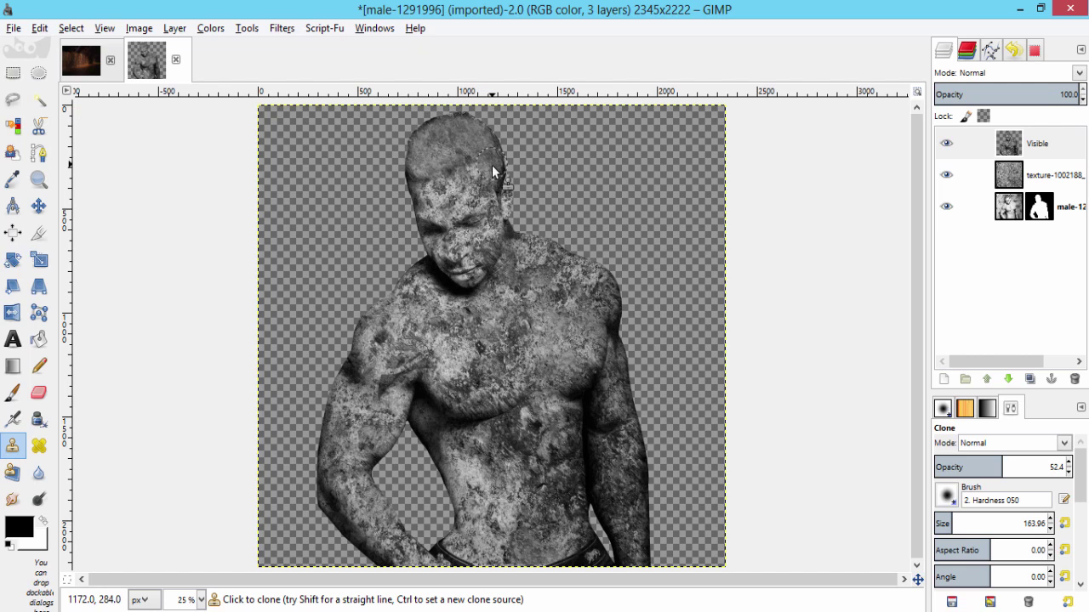
mouse_move(491, 167)
mouse_down()
mouse_move(491, 147)
mouse_move(495, 179)
mouse_up()
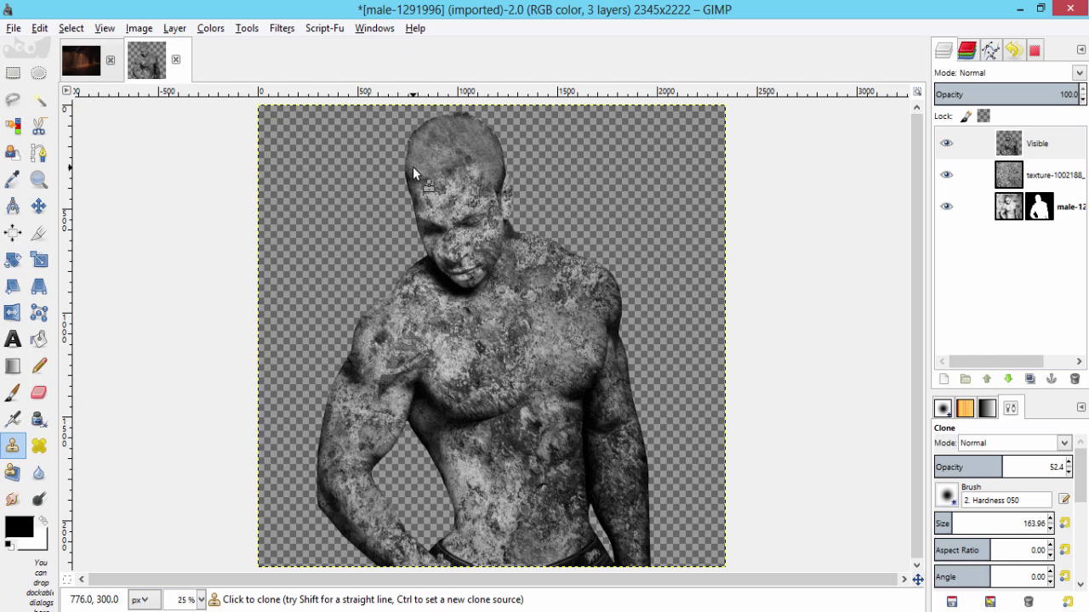
drag(414, 176, 500, 171)
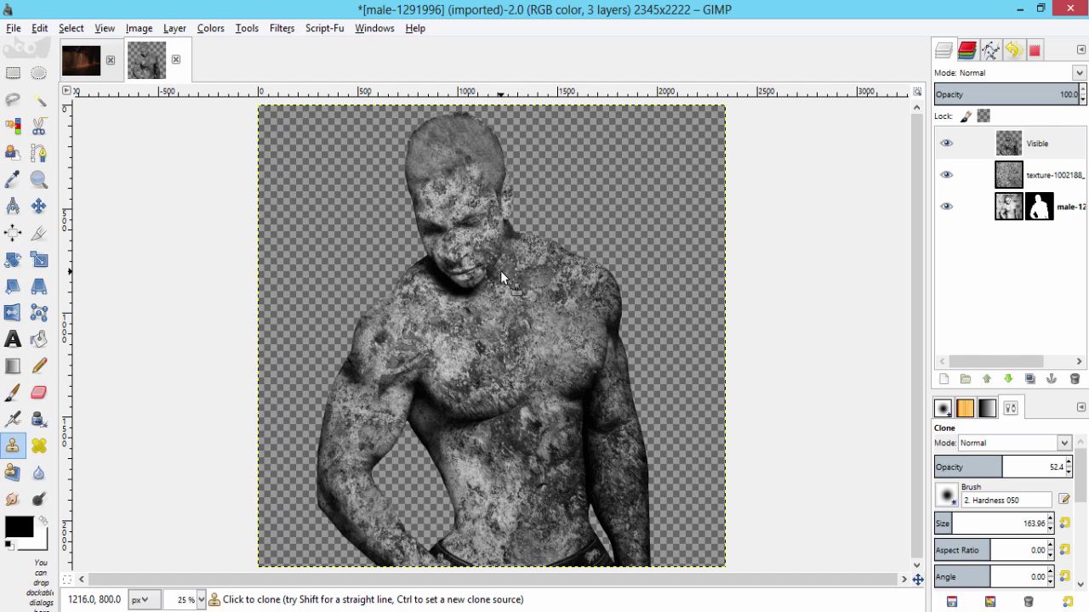
scroll(500, 270, down, 1)
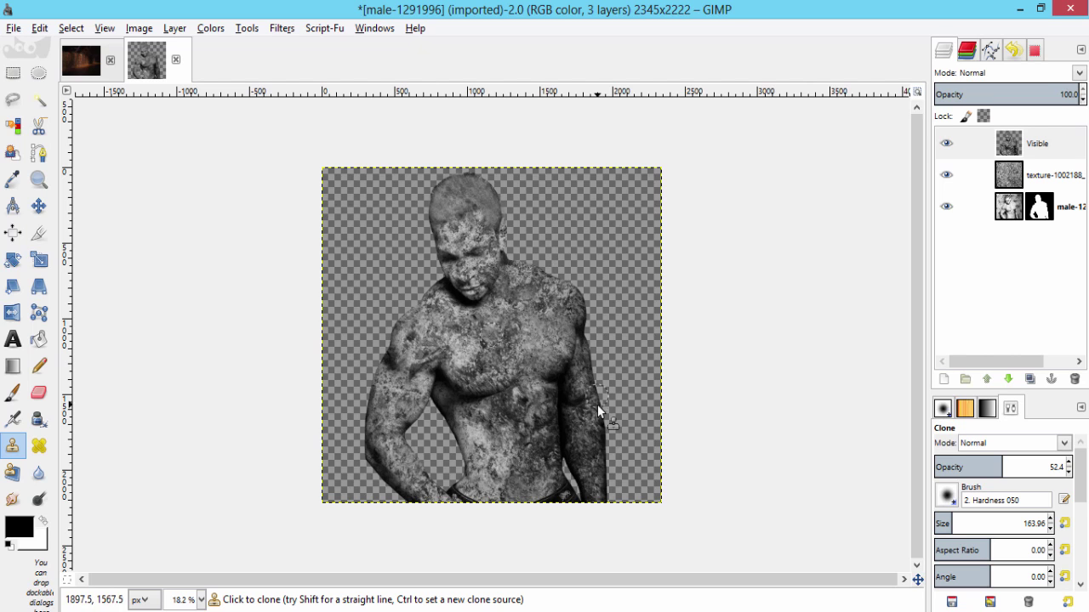
scroll(597, 404, up, 1)
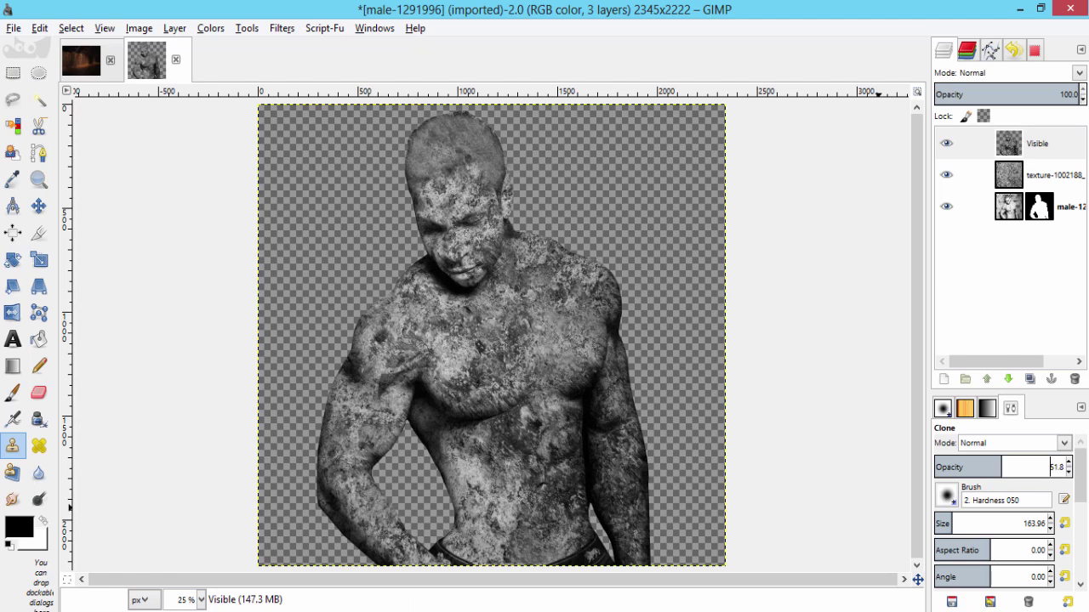
At full 100% clone opacity, cover the man's lower torso with stone texture.
click(1031, 464)
drag(1049, 467, 1073, 467)
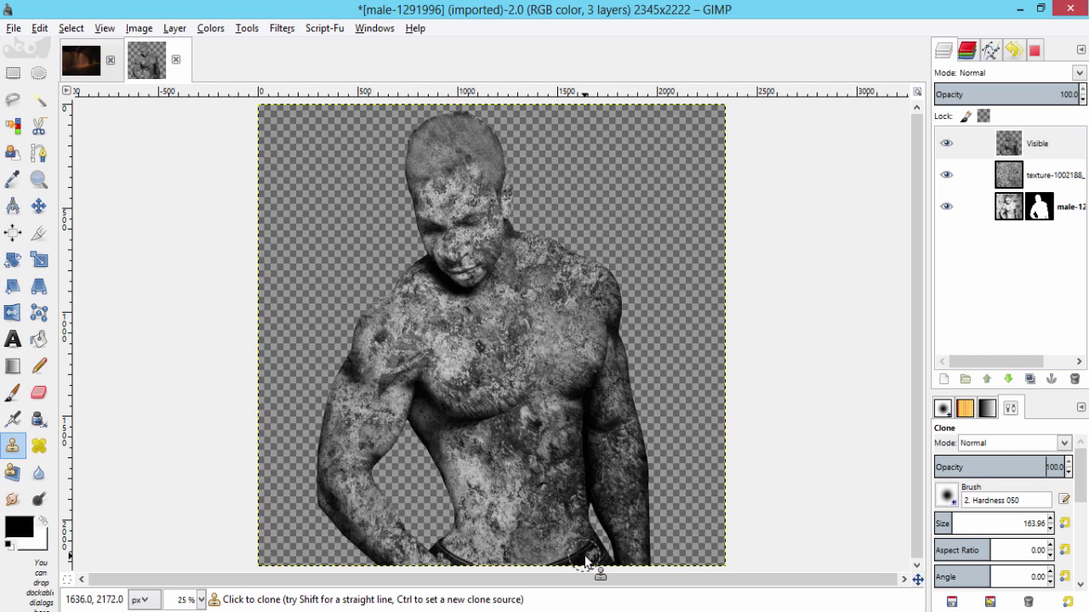
ctrl+click(571, 539)
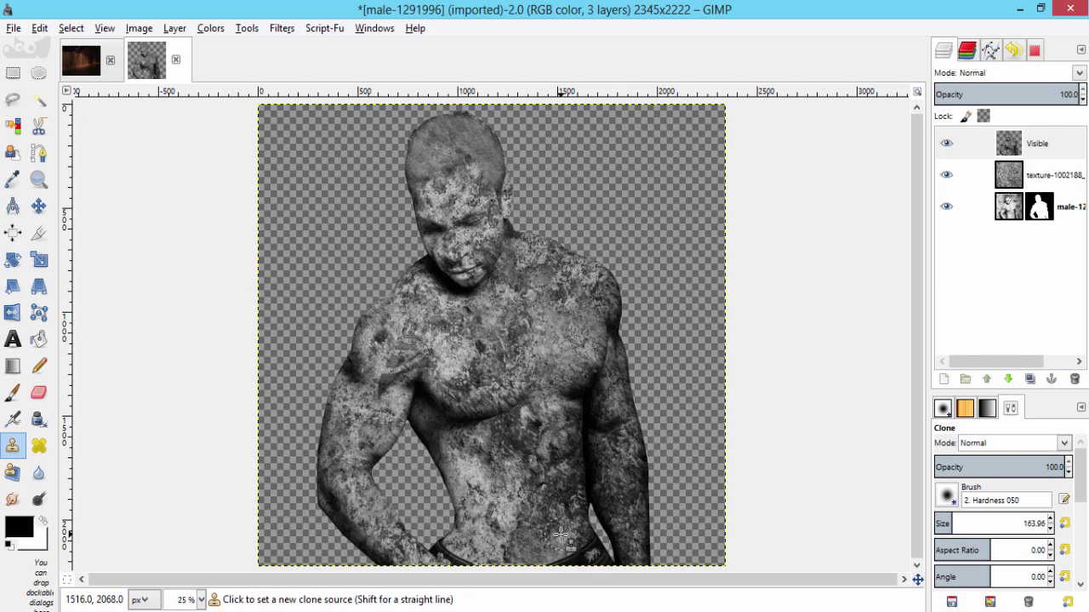
mouse_move(588, 561)
mouse_down()
mouse_move(598, 567)
mouse_move(586, 573)
mouse_move(555, 570)
mouse_move(445, 543)
mouse_move(477, 565)
mouse_up()
click(437, 549)
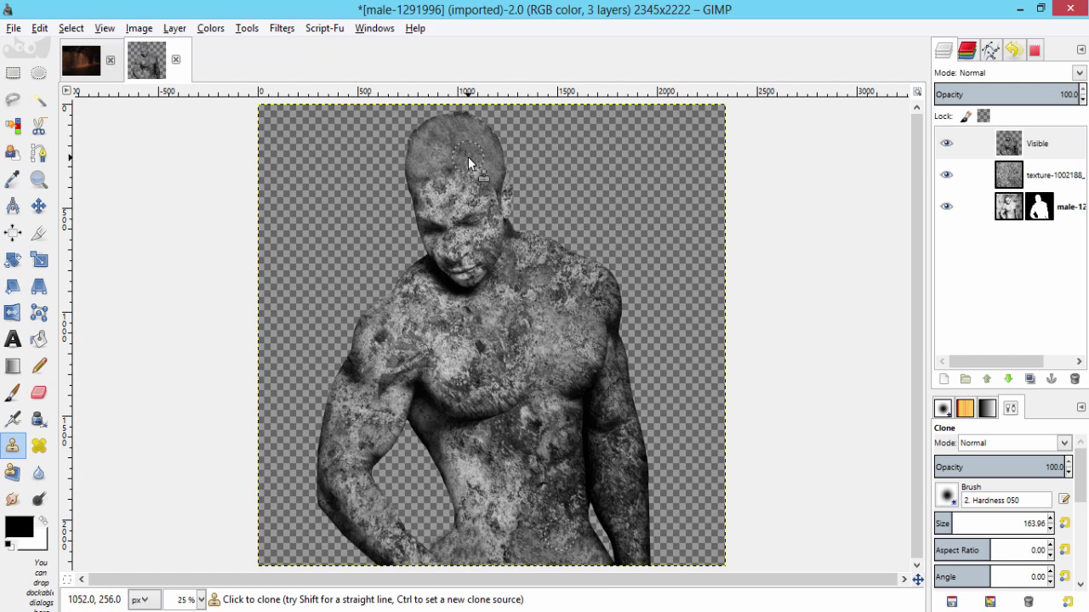
Clone stone over the forehead and face, finishing the forehead at 61% opacity.
mouse_move(425, 172)
mouse_down()
mouse_move(449, 200)
mouse_move(486, 210)
mouse_up()
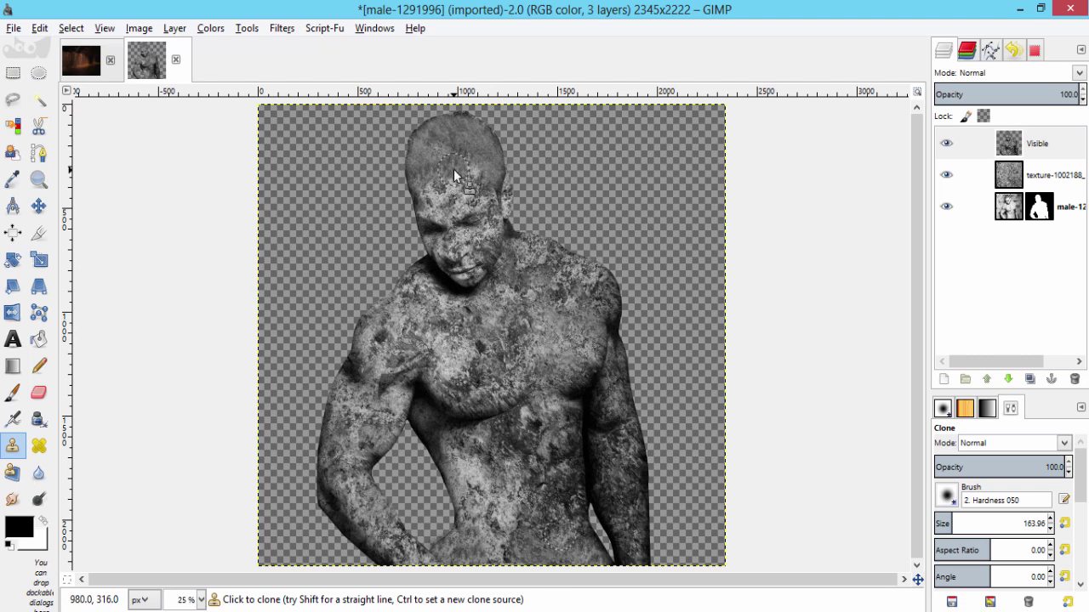
ctrl+click(450, 197)
mouse_move(451, 176)
mouse_down()
mouse_move(421, 178)
mouse_move(466, 168)
mouse_move(488, 190)
mouse_up()
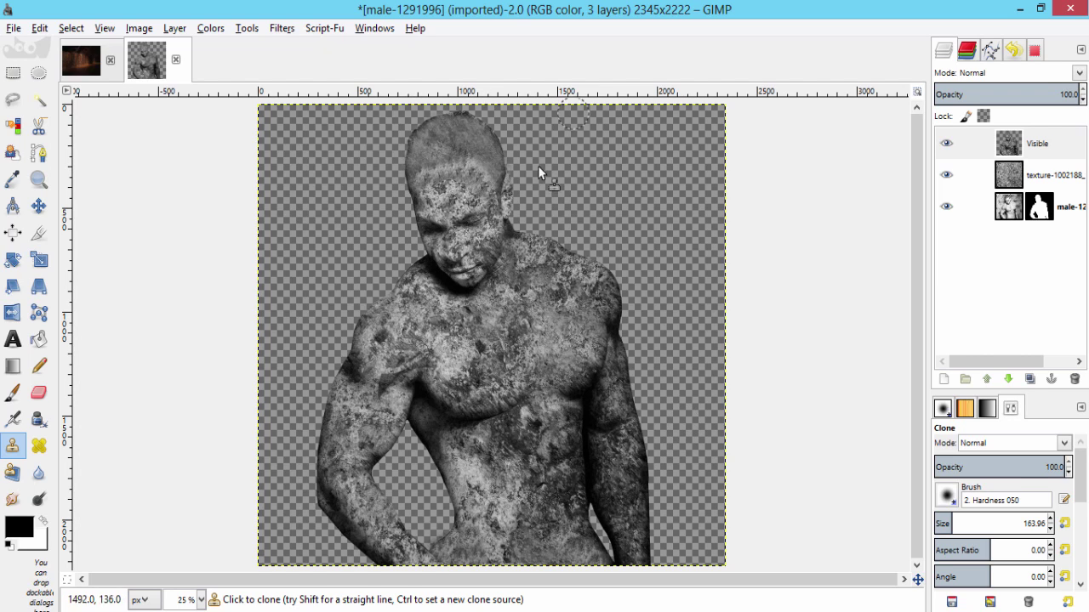
click(1016, 467)
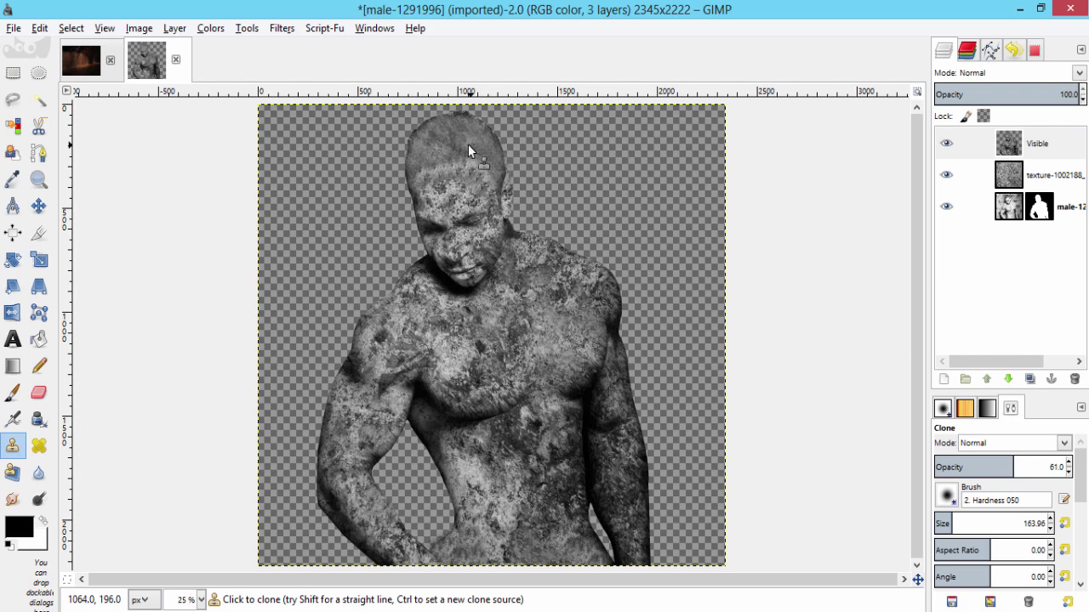
mouse_move(464, 143)
mouse_down()
mouse_move(452, 140)
mouse_move(475, 140)
mouse_up()
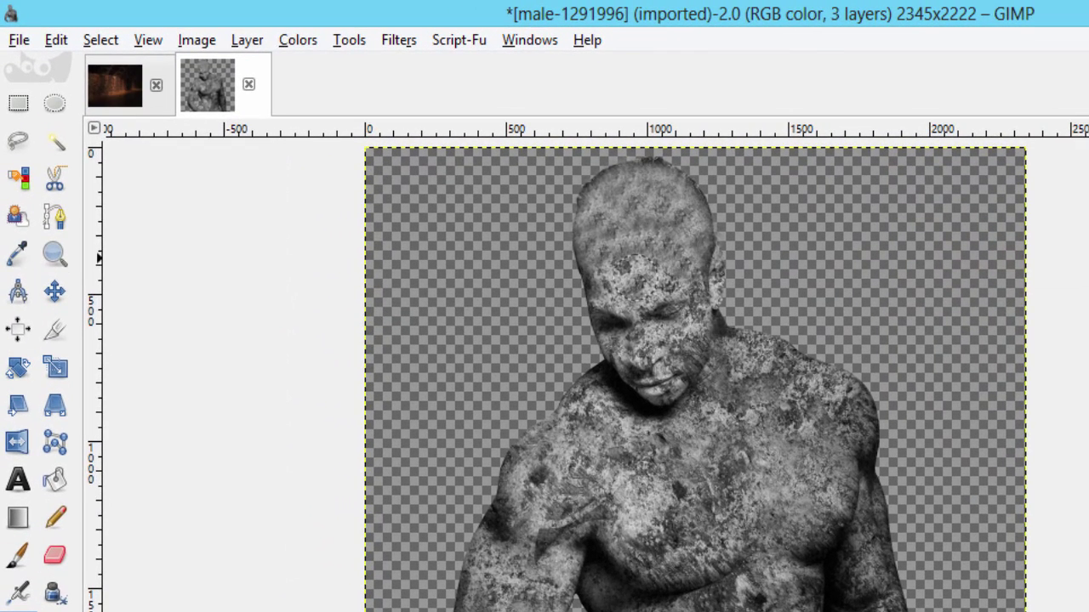
Apply a gentle upward Curves bend to lift the midtones of the Visible layer.
click(296, 41)
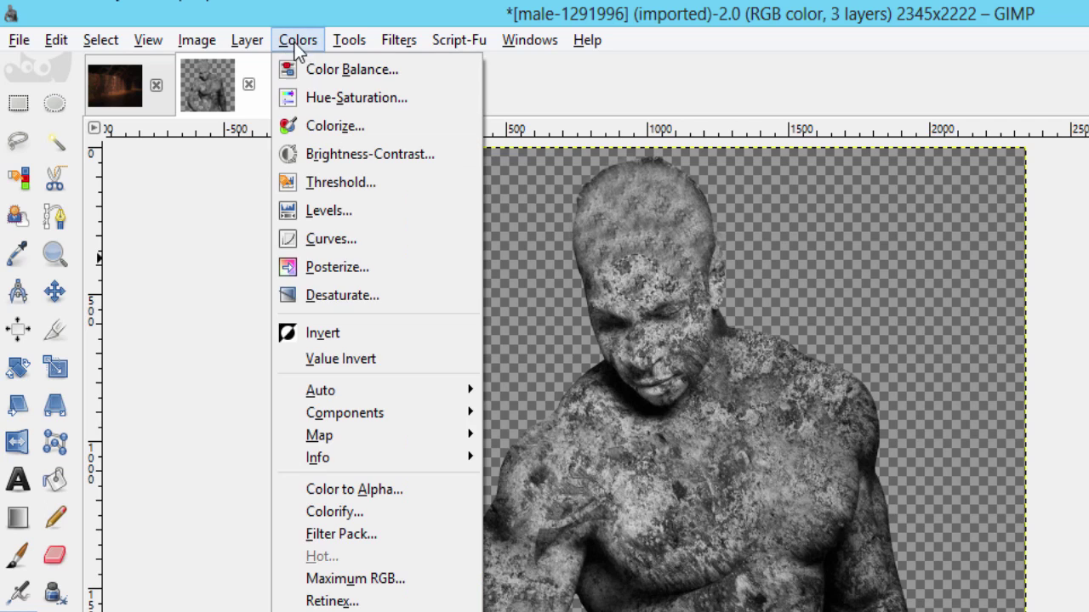
click(350, 243)
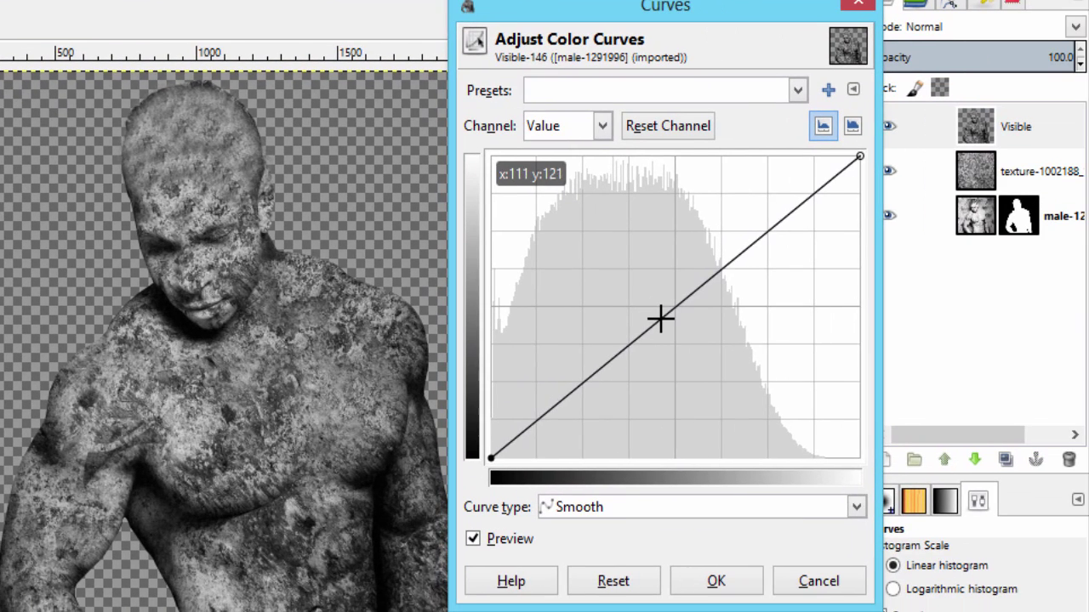
drag(816, 344, 803, 291)
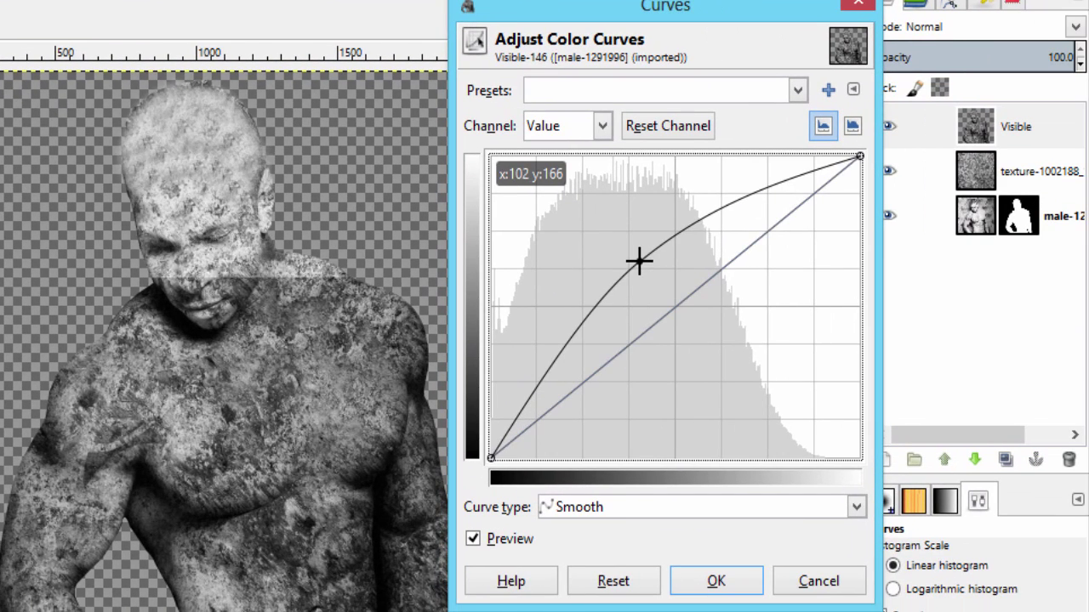
drag(646, 265, 663, 301)
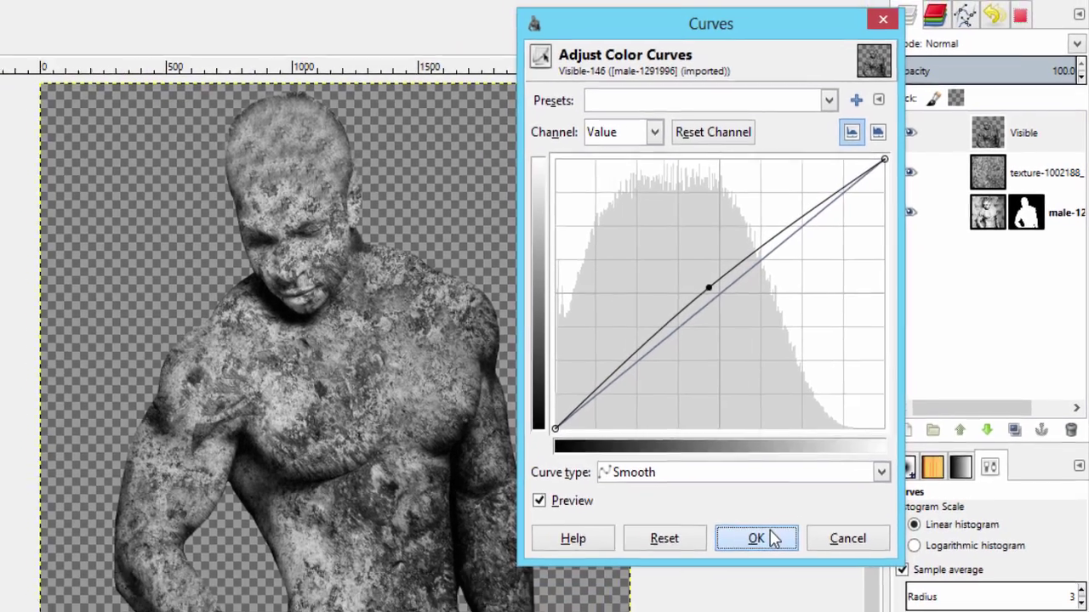
click(734, 581)
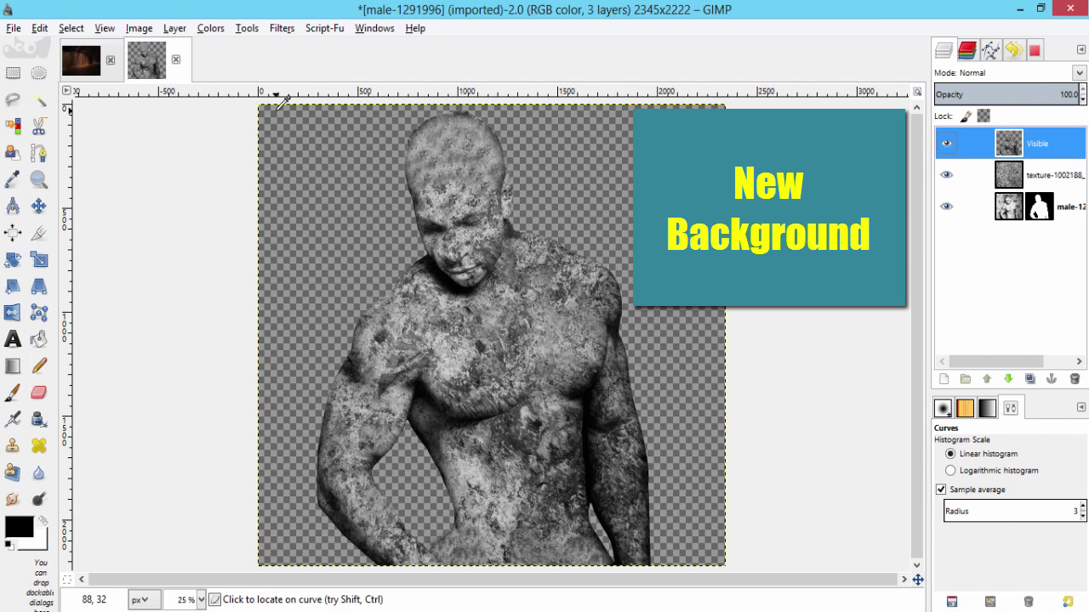
Copy the stone man and paste him as a new layer into the wooden hall image.
key(ctrl+c)
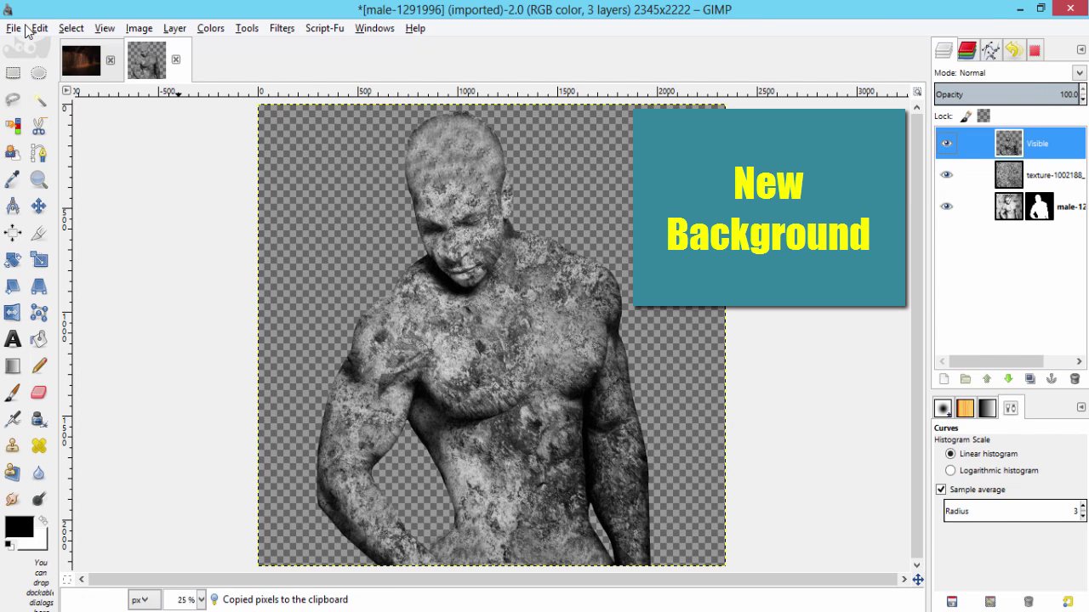
click(81, 61)
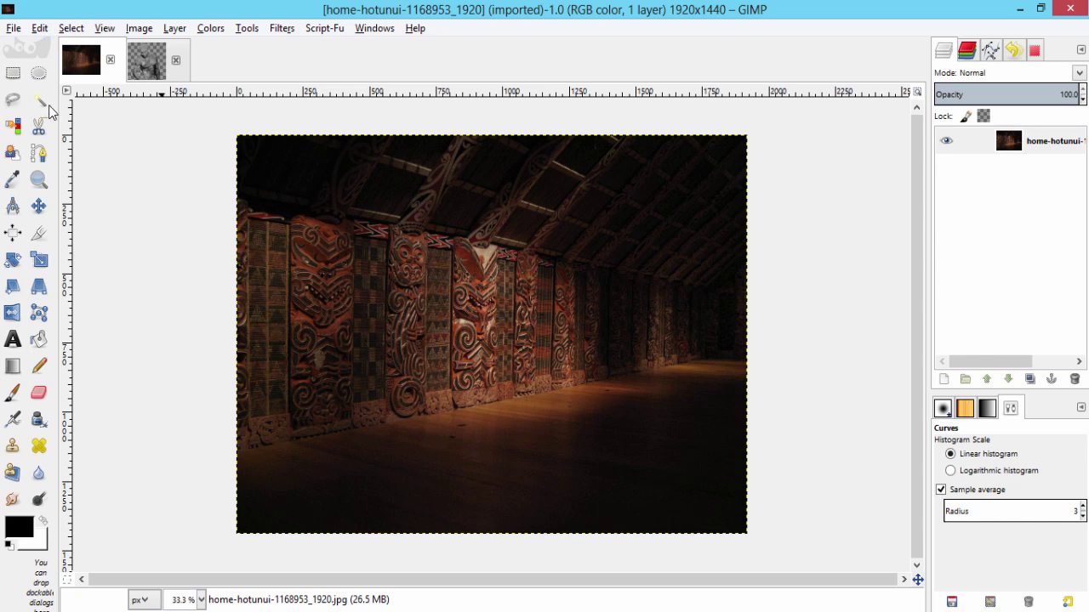
click(39, 28)
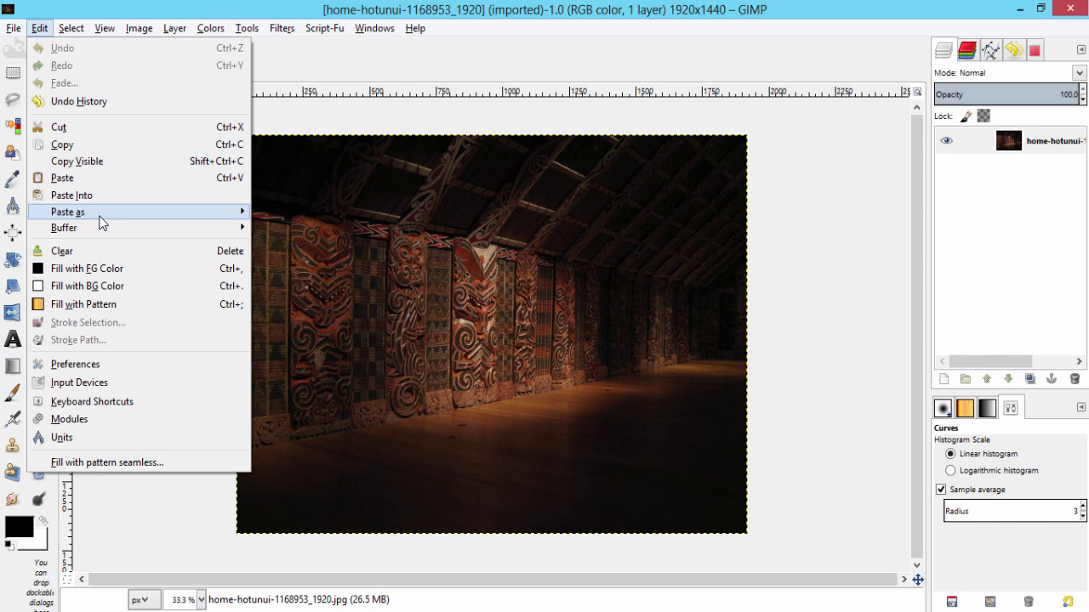
mouse_move(222, 216)
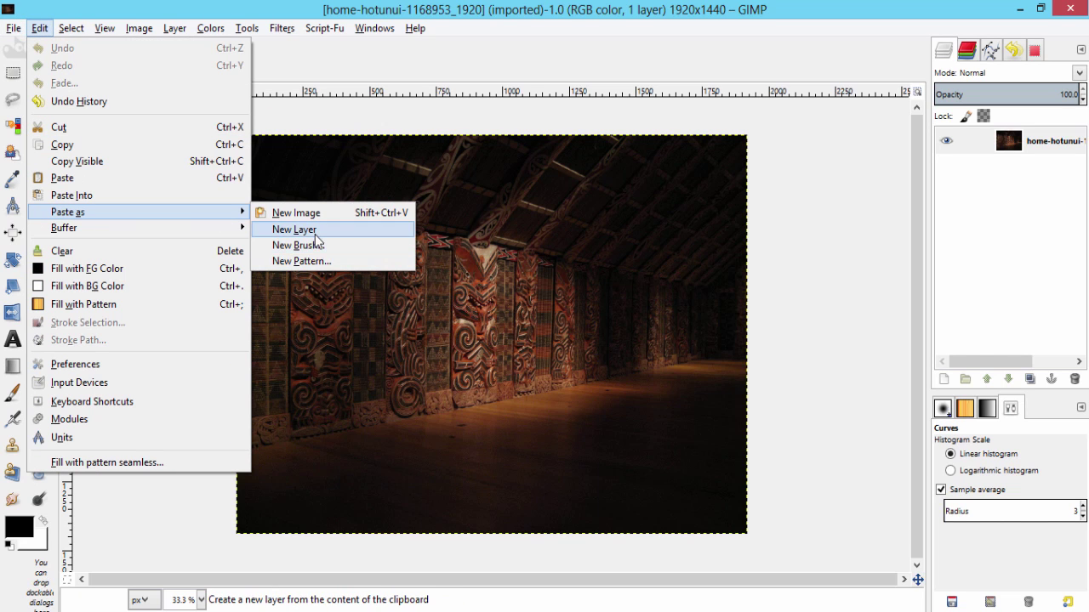
click(296, 230)
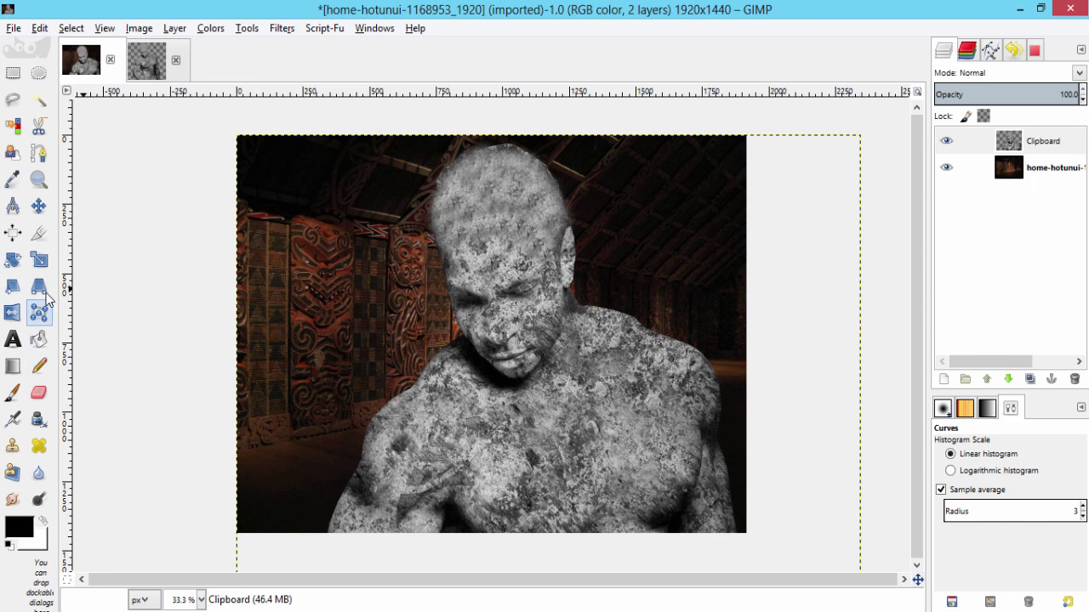
Scale the pasted figure layer down proportionally with the chain linked.
click(40, 261)
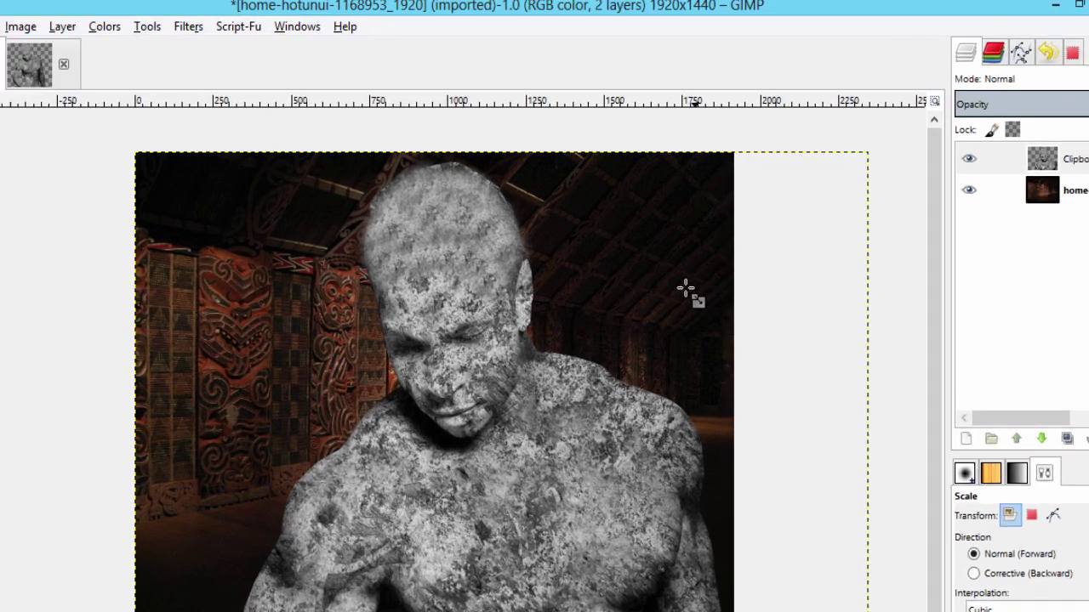
click(686, 290)
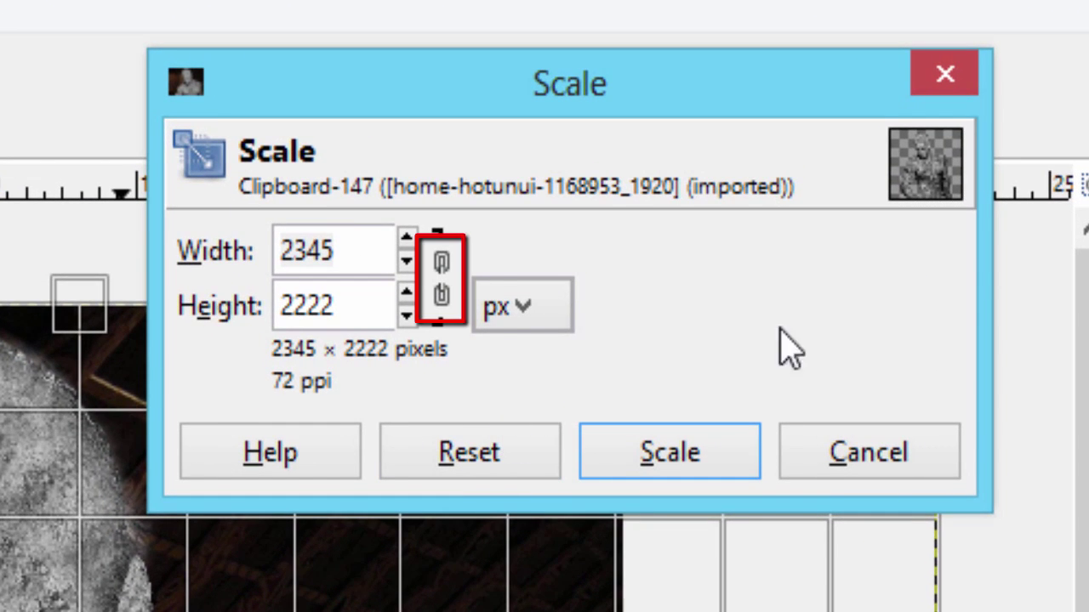
click(442, 281)
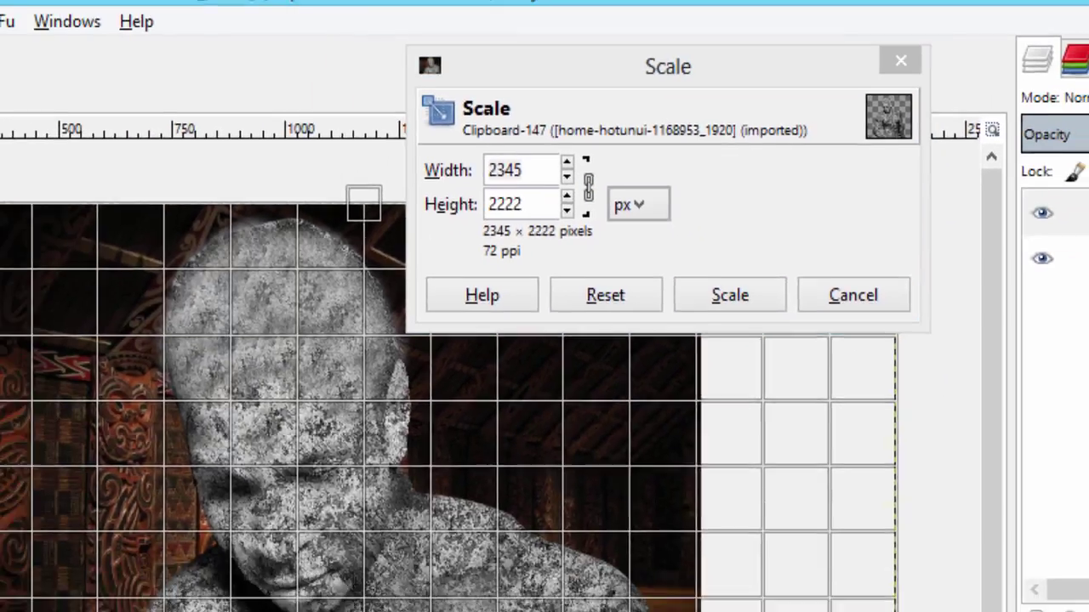
drag(700, 315, 694, 348)
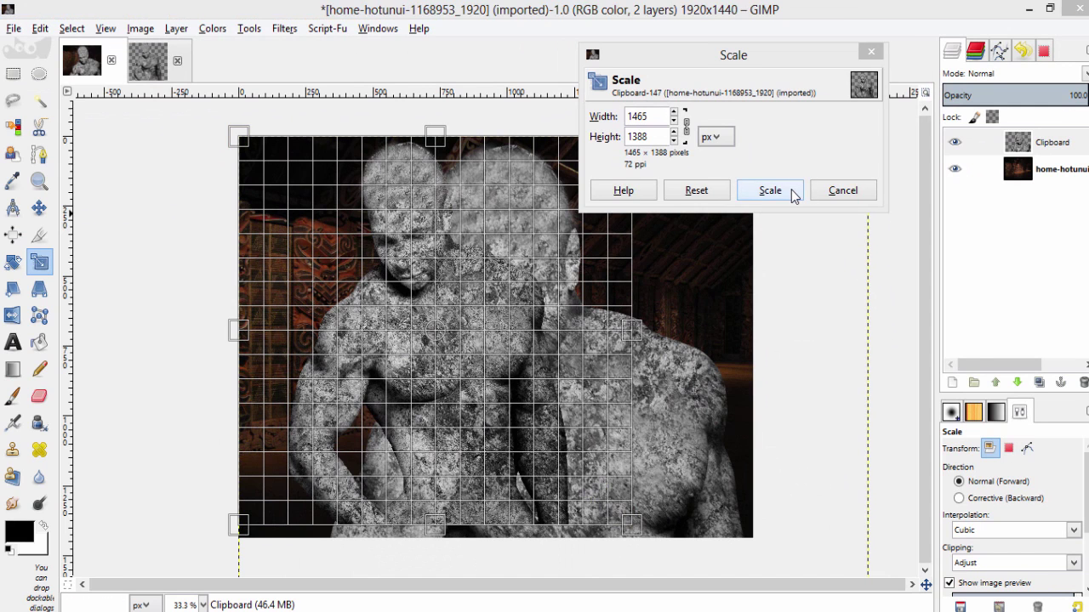
click(791, 191)
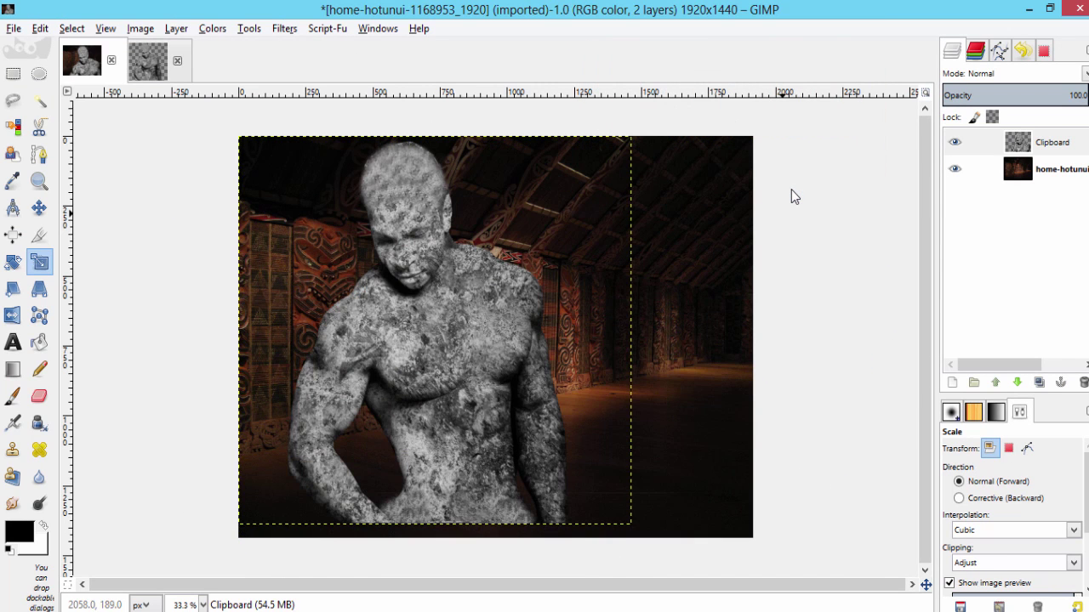
Move the stone man up and to the left within the hall.
click(39, 209)
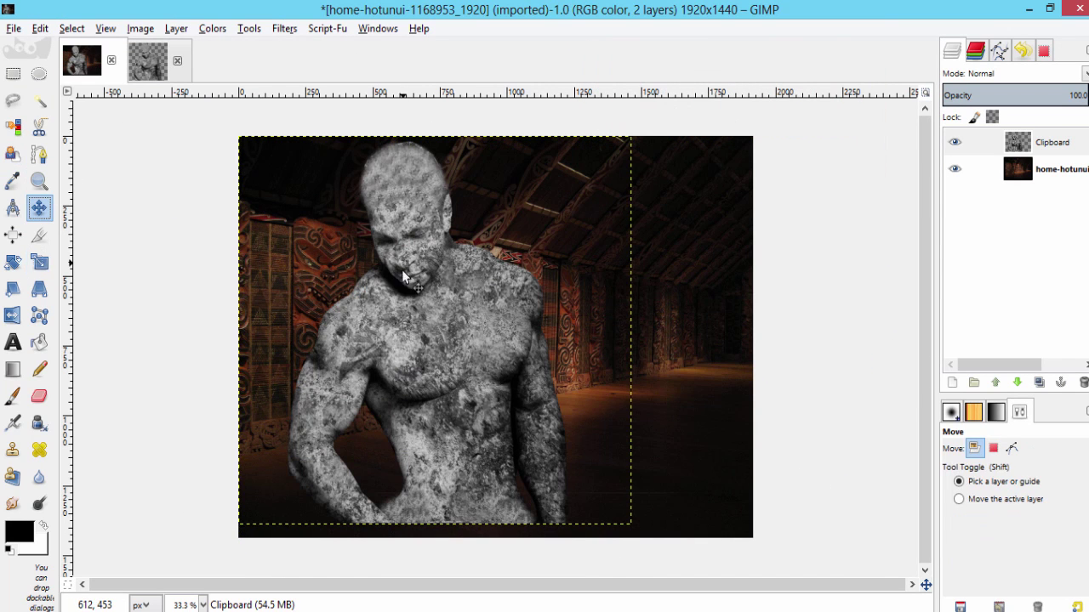
drag(405, 263, 380, 277)
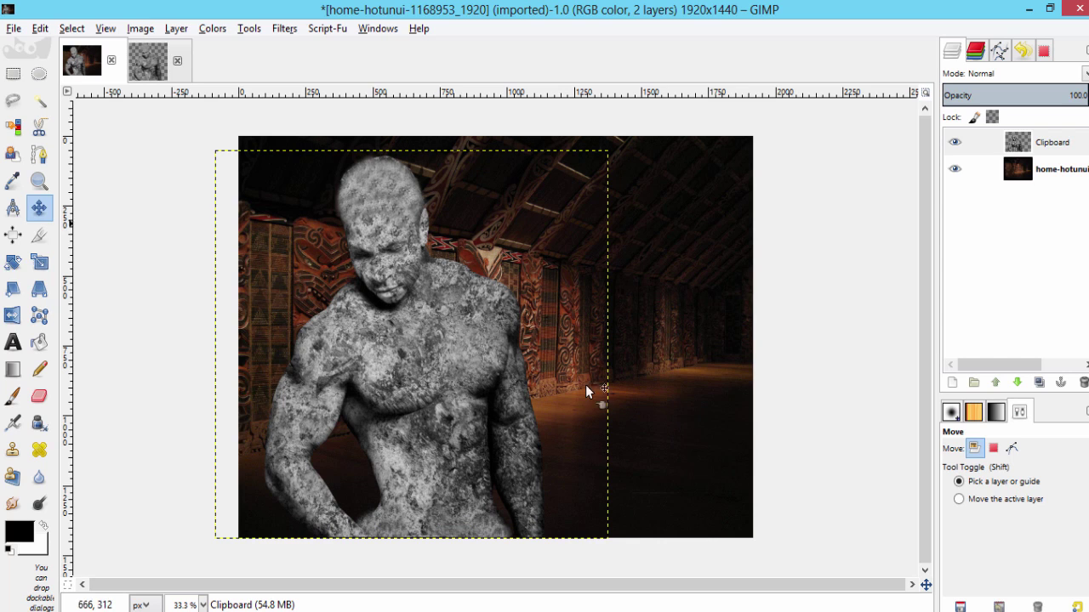
drag(429, 374, 431, 378)
click(1047, 180)
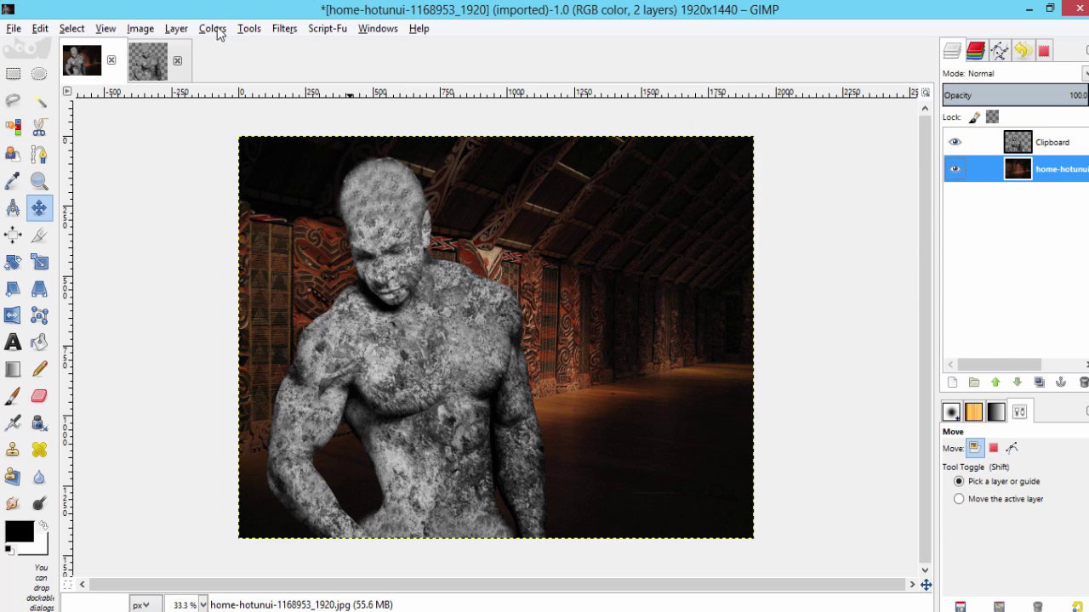
Apply a 10 px Gaussian Blur to the wooden hall background layer.
click(284, 31)
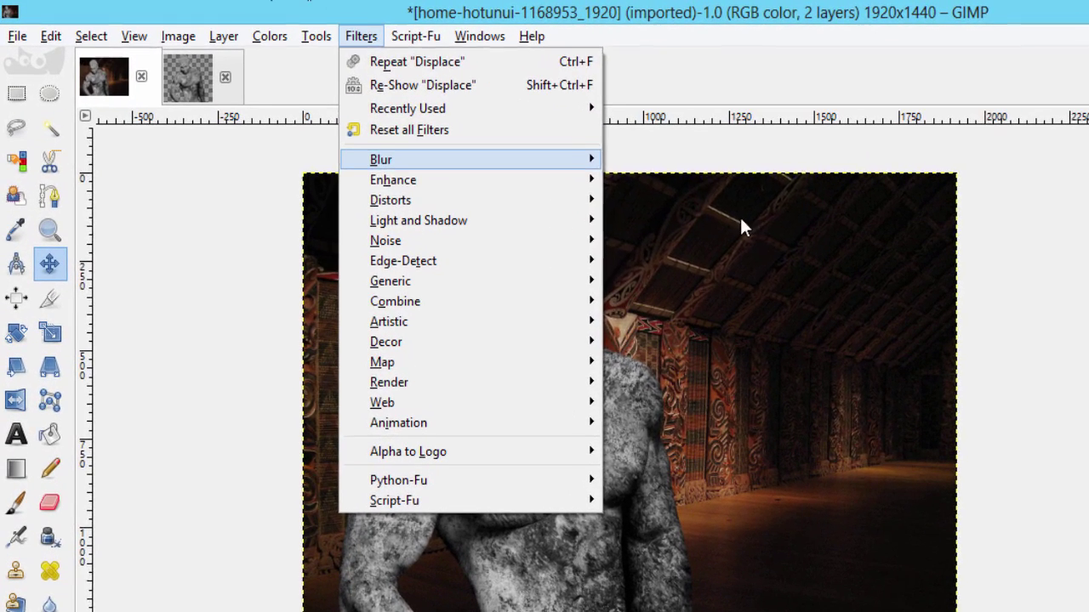
mouse_move(326, 126)
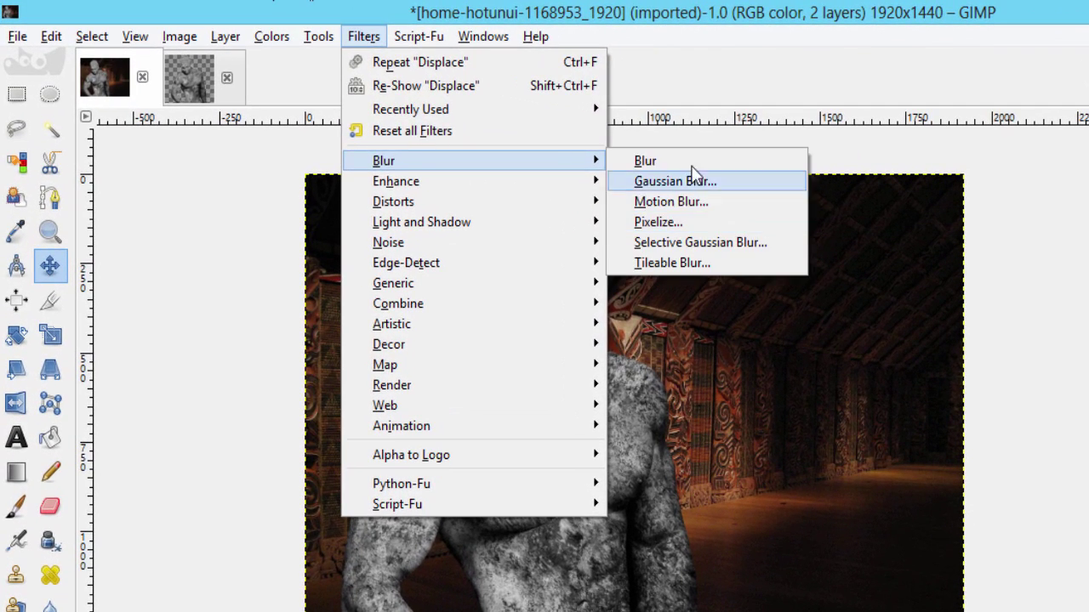
click(689, 181)
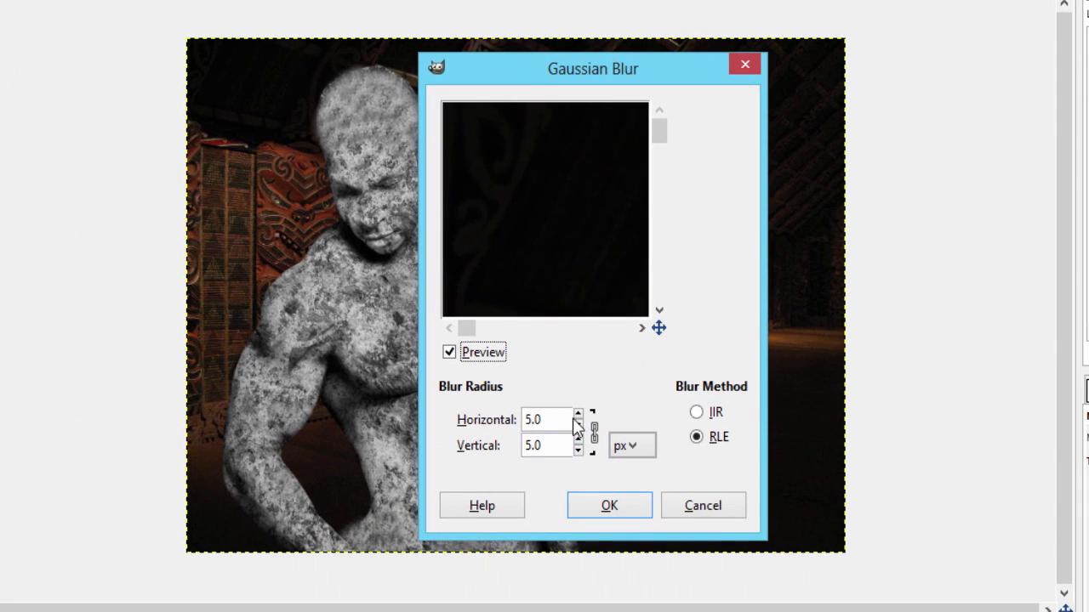
click(578, 415)
click(578, 415)
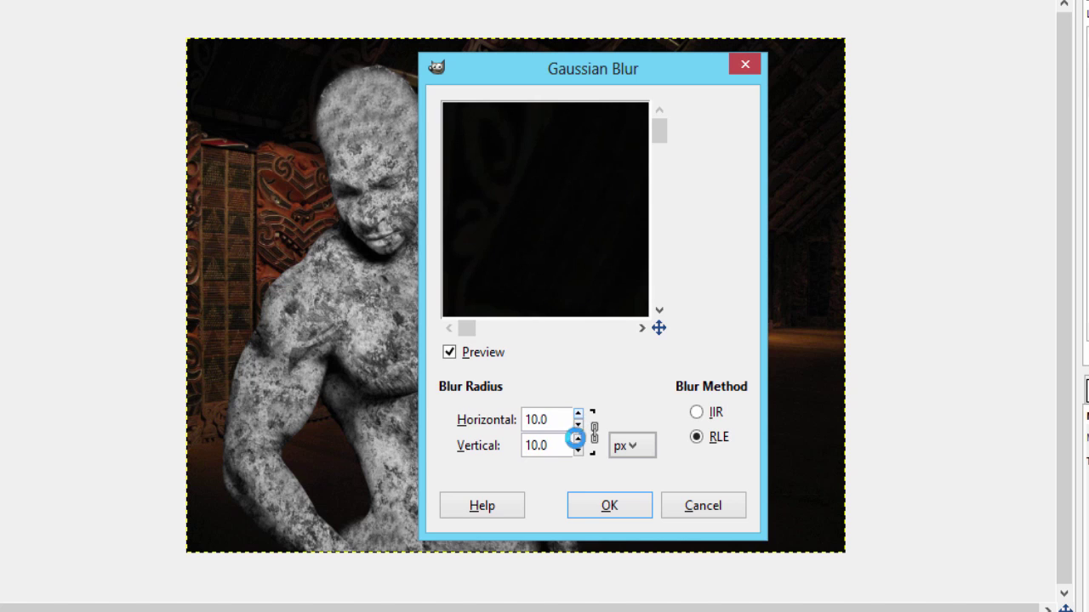
click(611, 509)
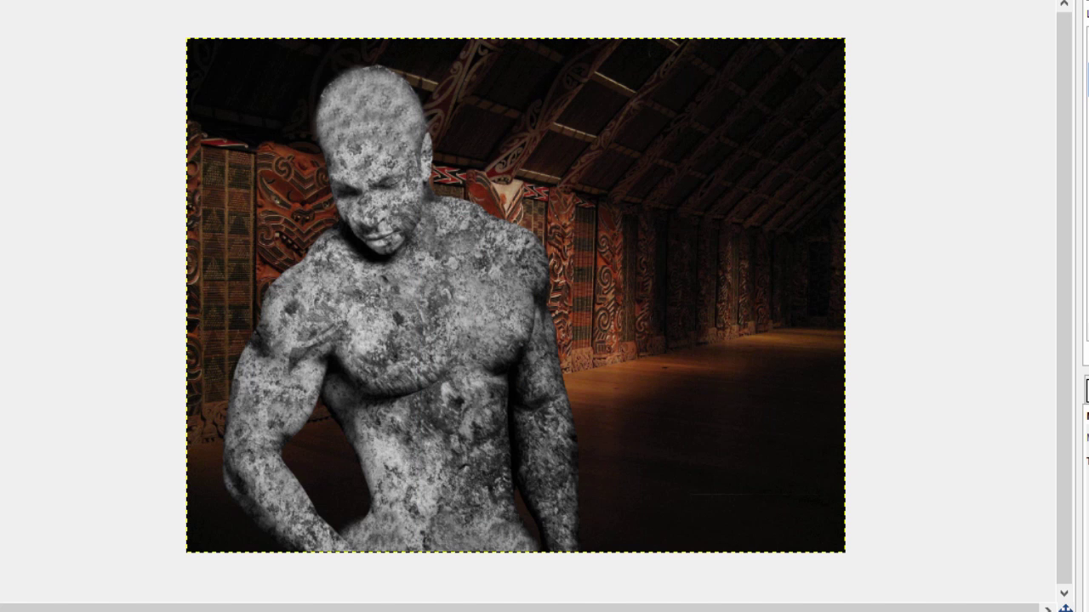